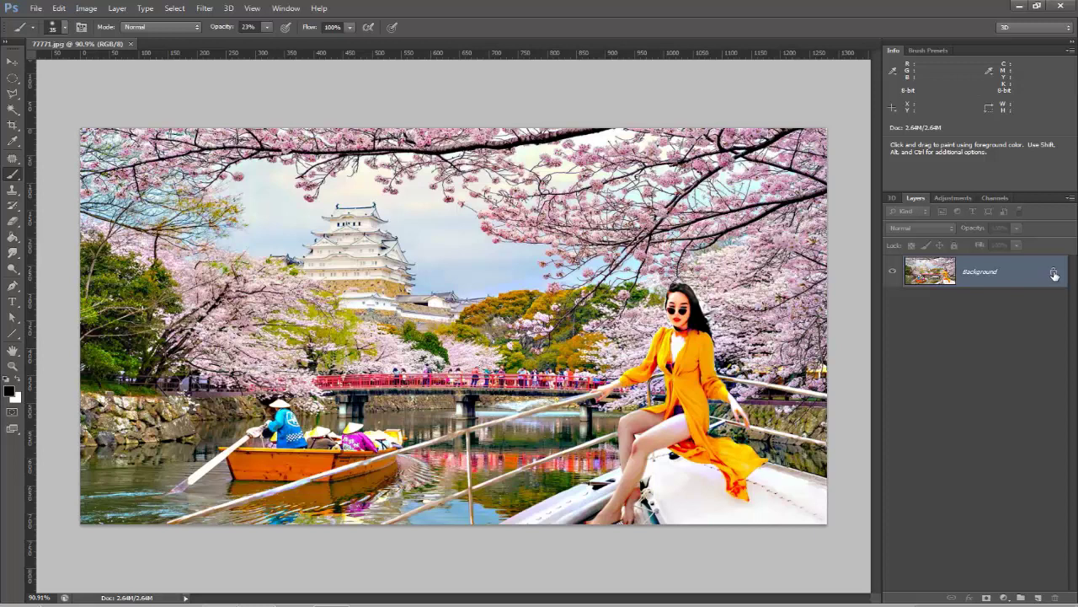
# Step: Convert the Background to Layer 0 and add Brightness/Contrast at -150 brightness, 100 contrast
pyautogui.doubleClick(1054, 275)
pyautogui.click(829, 155)
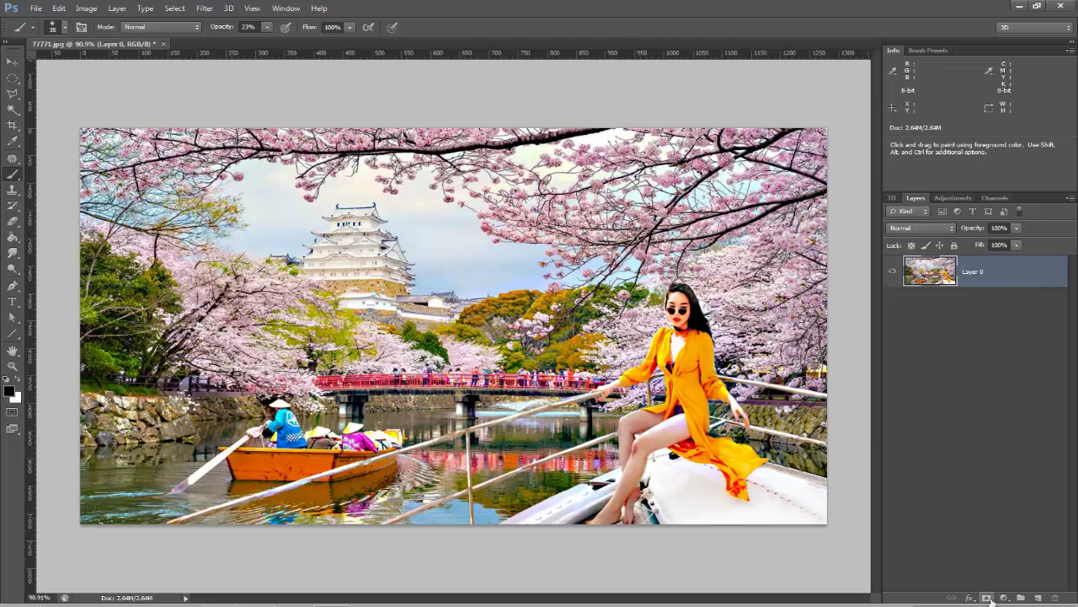
pyautogui.click(1003, 598)
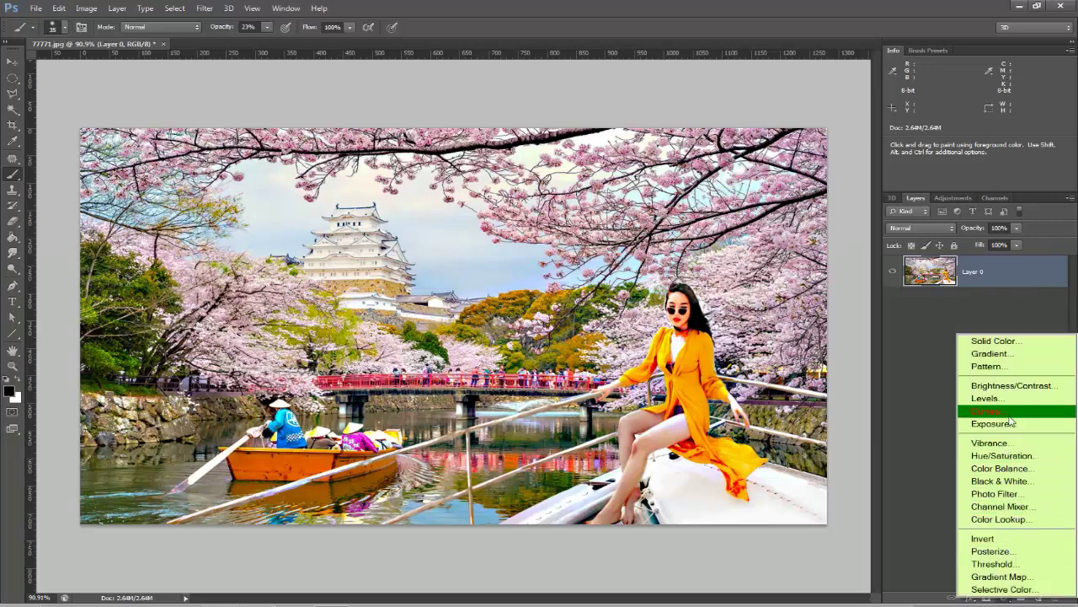
pyautogui.click(1007, 385)
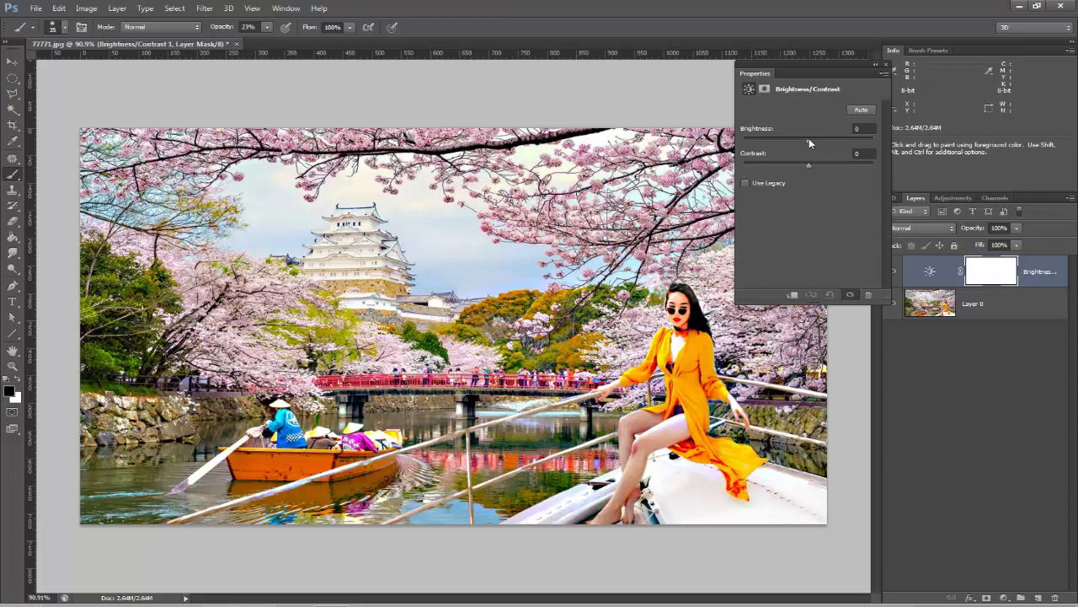
pyautogui.moveTo(809, 139); pyautogui.dragTo(740, 142)
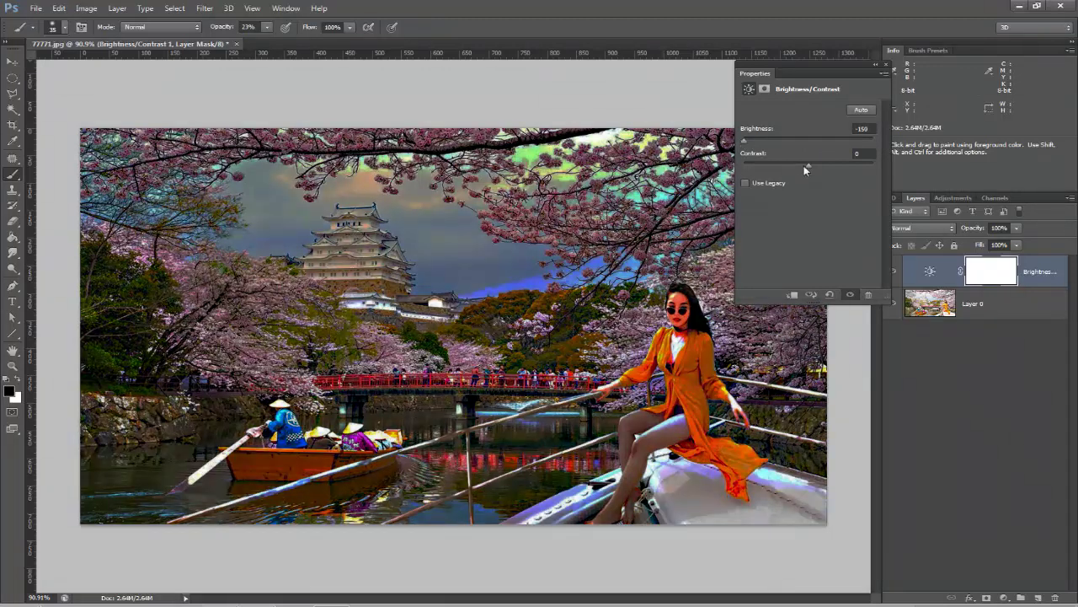
pyautogui.moveTo(804, 166); pyautogui.dragTo(893, 170)
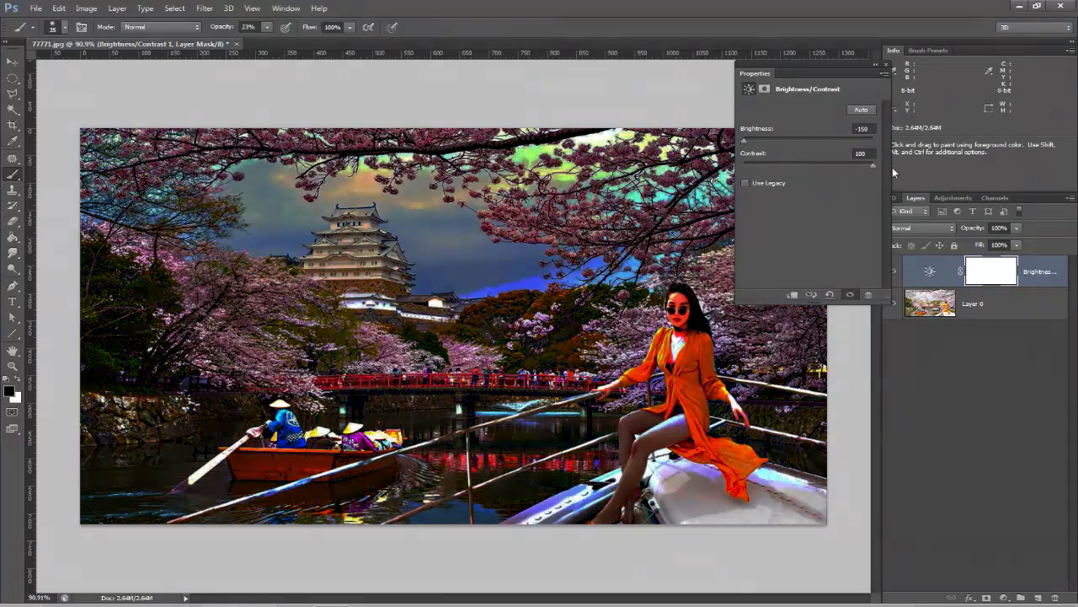
pyautogui.click(885, 66)
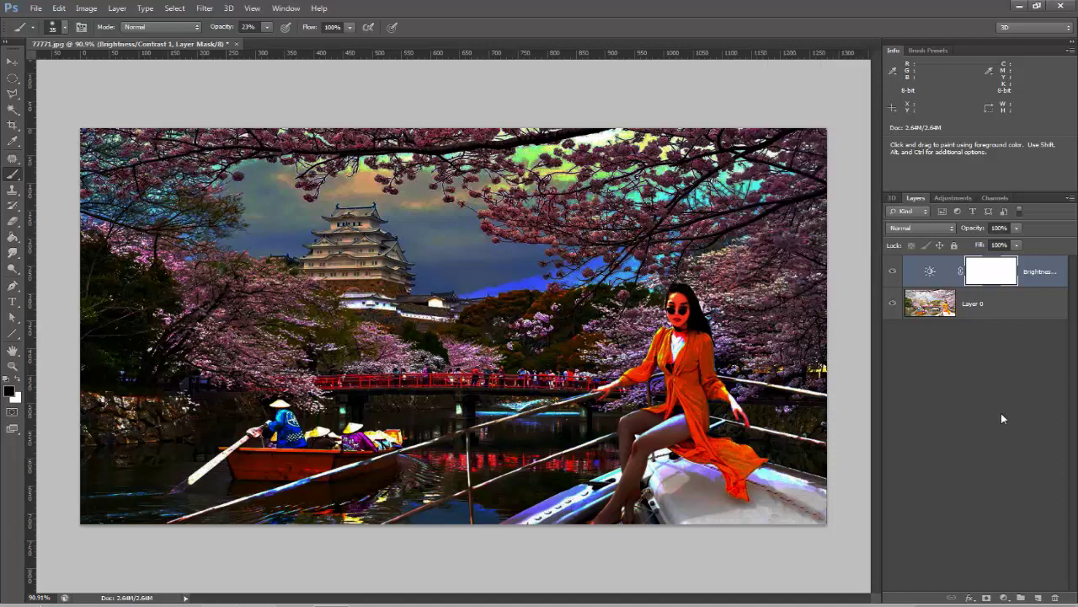
# Step: Add a second Brightness/Contrast adjustment layer with brightness -137 and contrast 59
pyautogui.click(1005, 598)
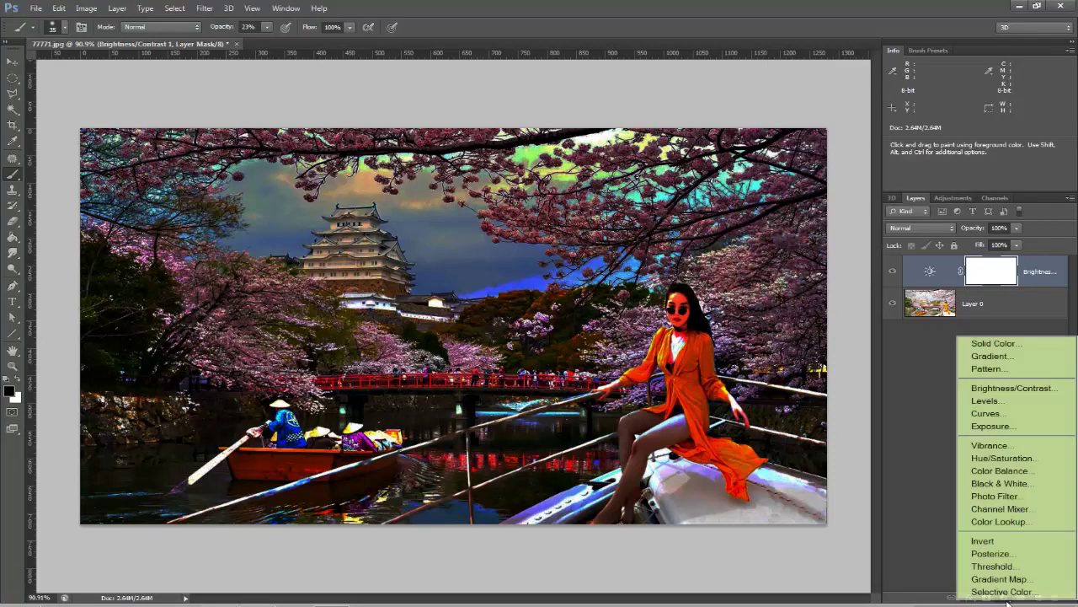
pyautogui.click(1008, 388)
pyautogui.moveTo(809, 140); pyautogui.dragTo(753, 140)
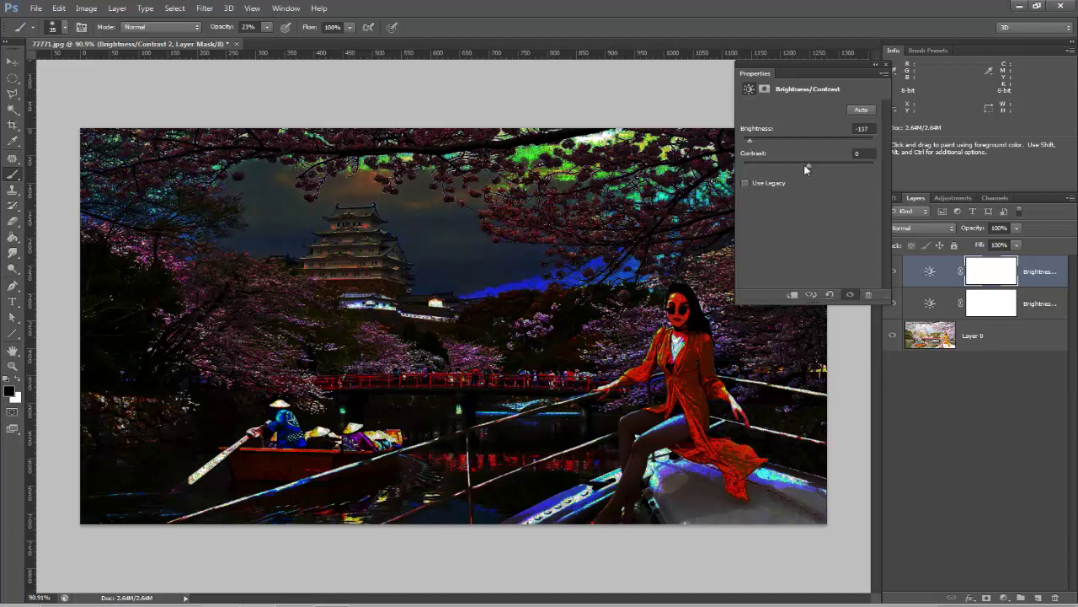
pyautogui.moveTo(808, 165); pyautogui.dragTo(846, 161)
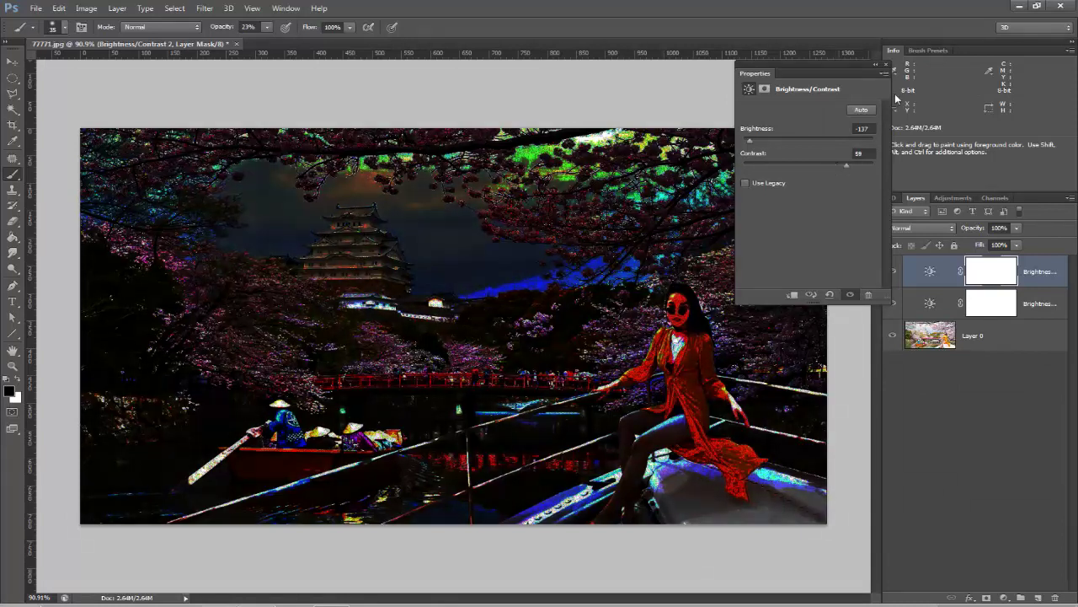
pyautogui.click(886, 66)
# Step: Select Layer 0 and apply Levels with the midtone slider nudged up slightly
pyautogui.keyDown('alt'); pyautogui.scroll(-2, 439, 387); pyautogui.keyUp('alt')
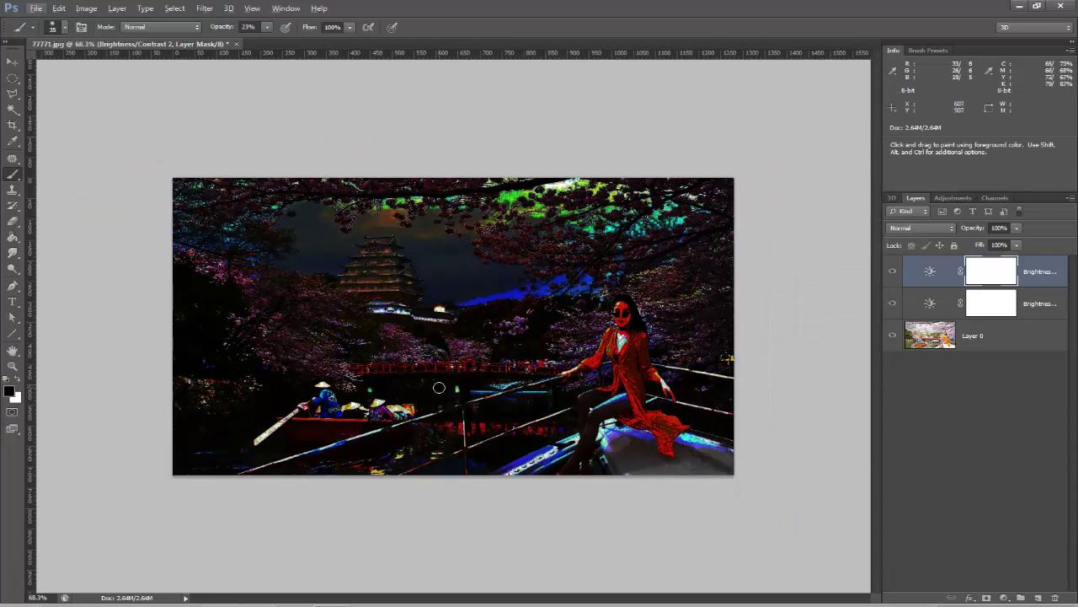
pyautogui.keyDown('alt'); pyautogui.scroll(1, 439, 387); pyautogui.keyUp('alt')
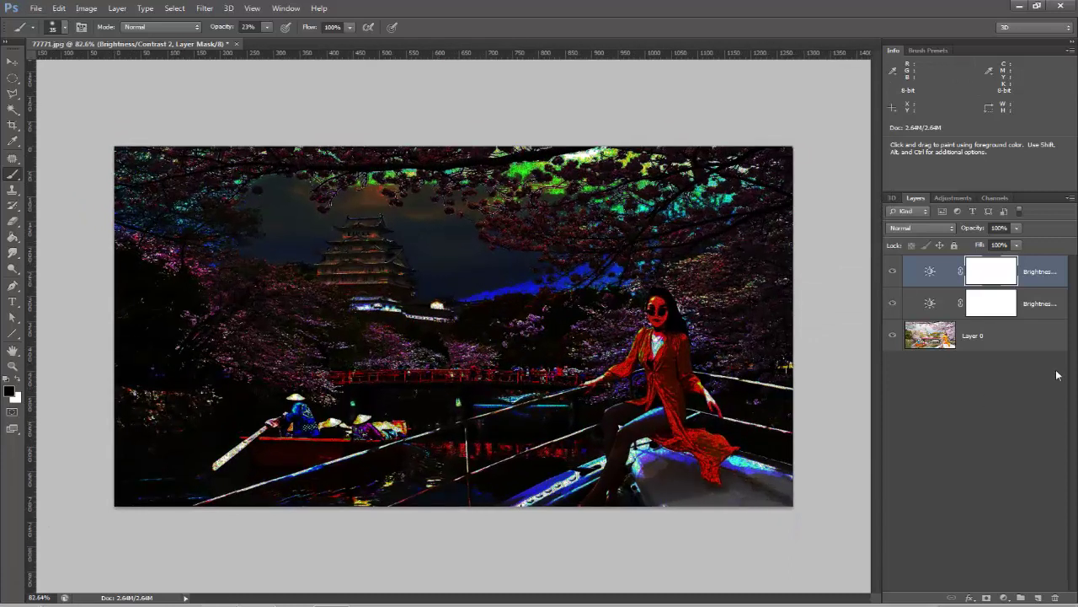
pyautogui.click(1049, 337)
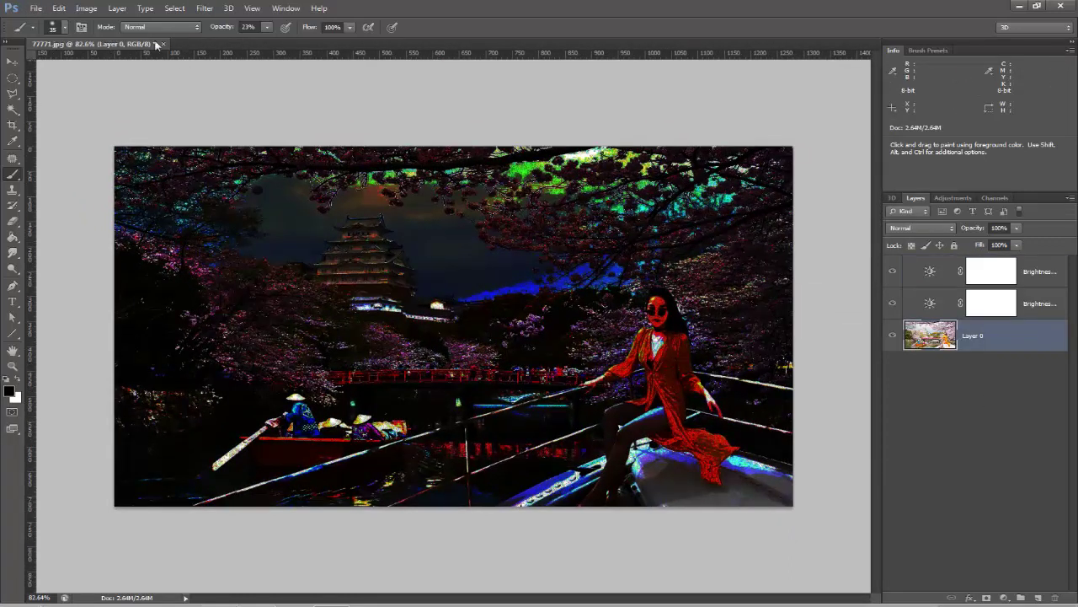
pyautogui.click(88, 9)
pyautogui.moveTo(110, 42)
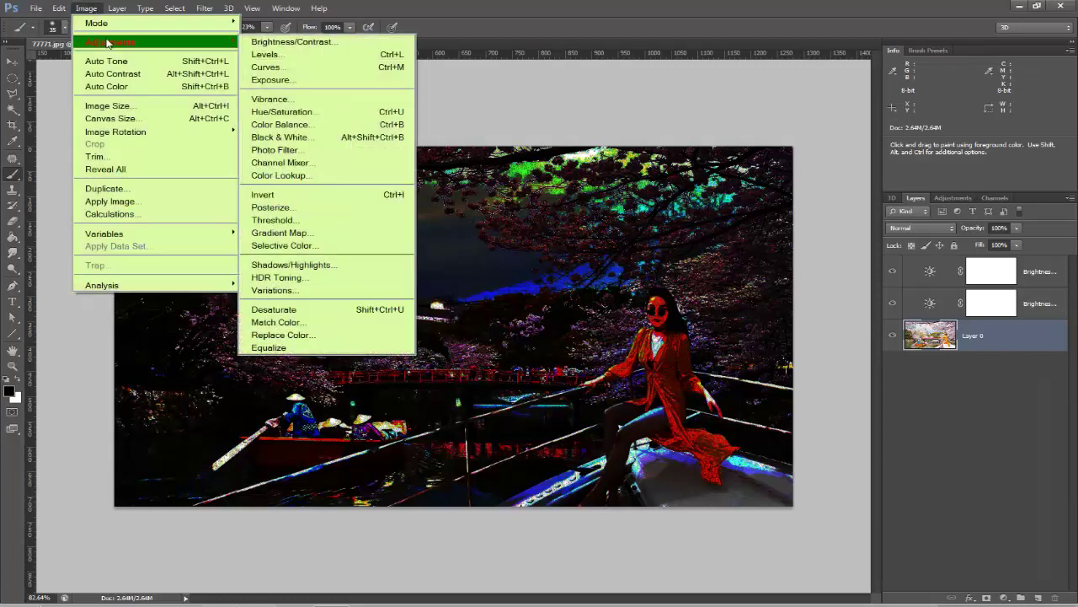
pyautogui.click(294, 54)
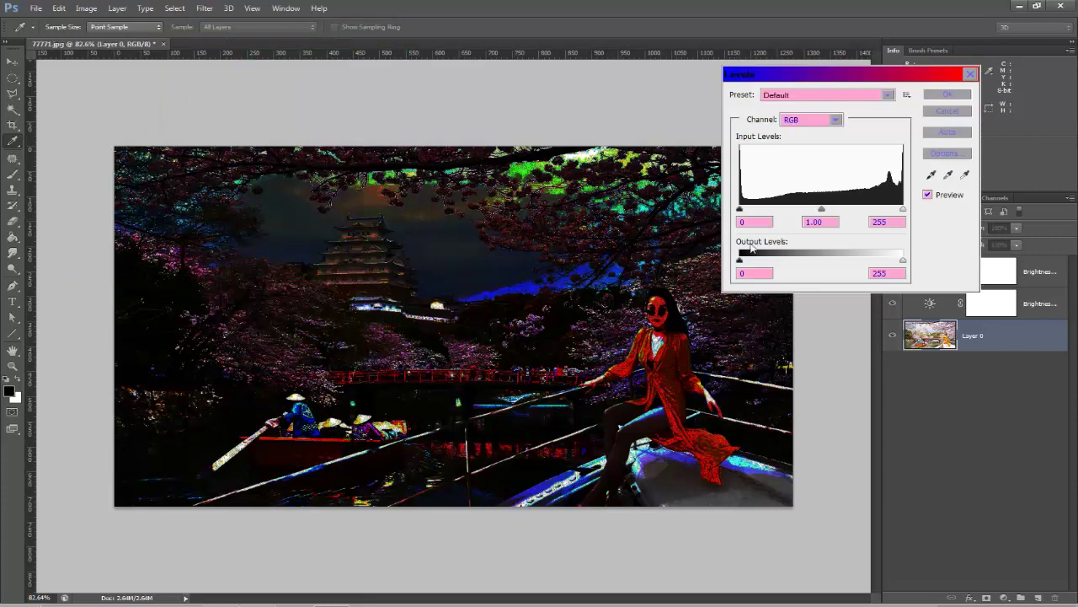
pyautogui.moveTo(821, 209); pyautogui.dragTo(794, 210)
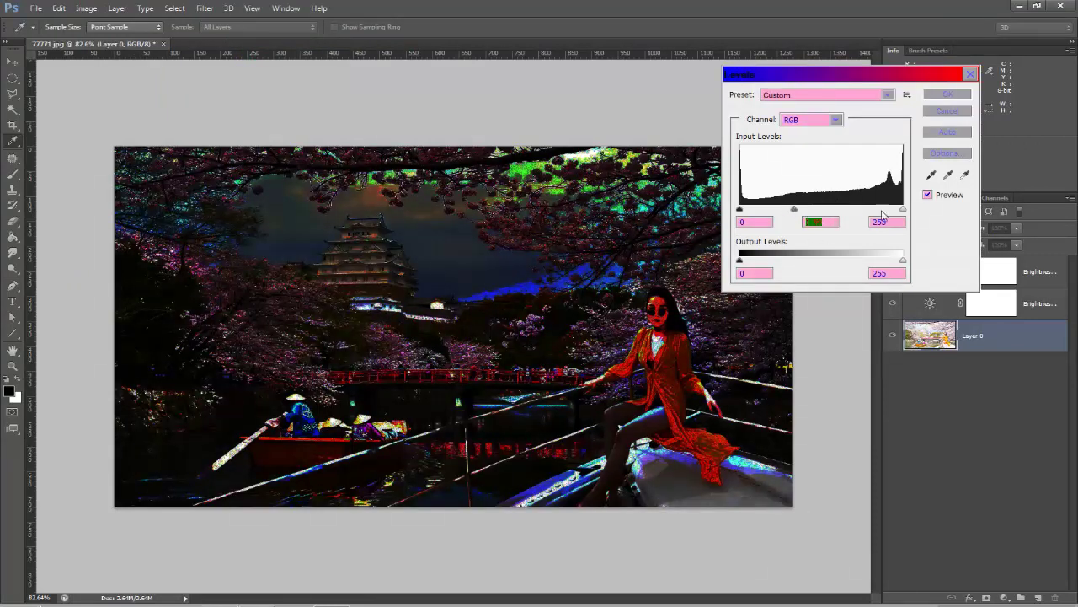
pyautogui.moveTo(903, 211)
pyautogui.mouseDown()
pyautogui.moveTo(878, 217)
pyautogui.moveTo(920, 215)
pyautogui.mouseUp()
pyautogui.click(951, 96)
pyautogui.click(86, 9)
pyautogui.moveTo(110, 41)
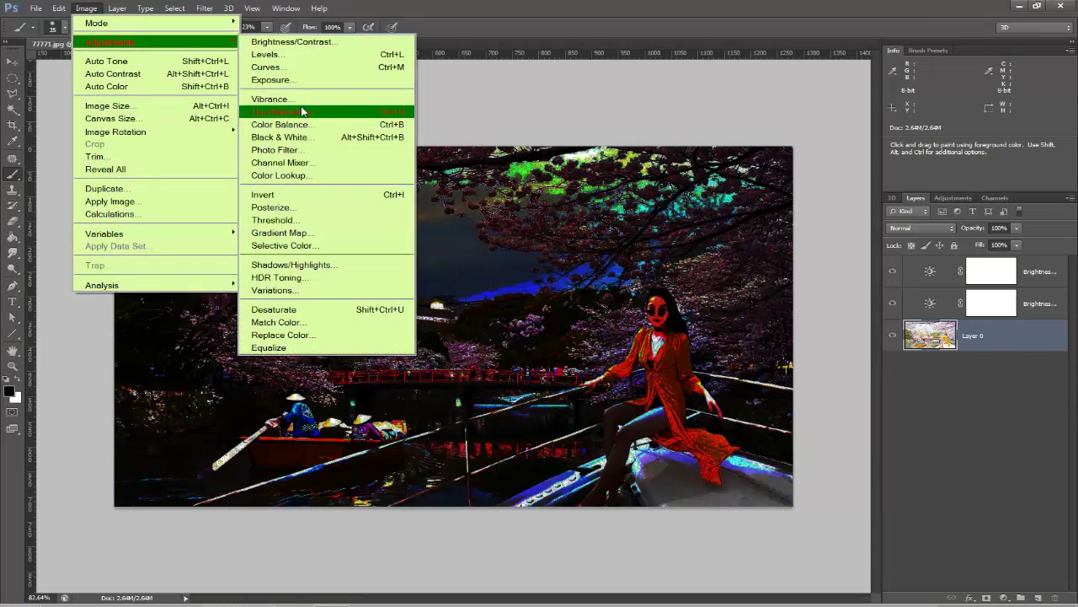
# Step: Apply Vibrance to Layer 0 with vibrance +100 and a tweaked saturation
pyautogui.click(305, 99)
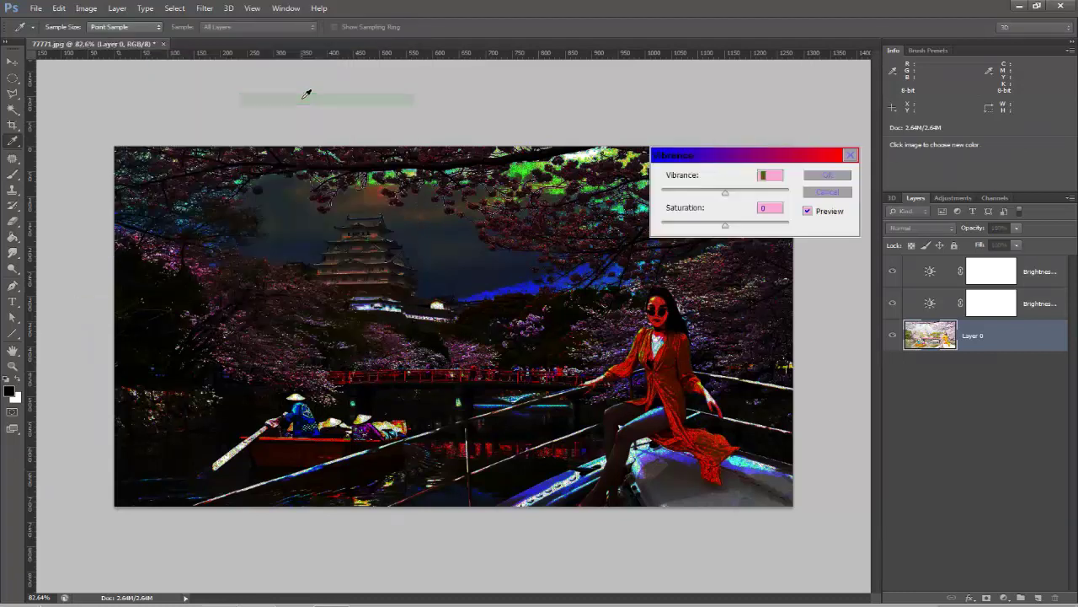
pyautogui.moveTo(725, 196)
pyautogui.mouseDown()
pyautogui.moveTo(687, 195)
pyautogui.moveTo(730, 195)
pyautogui.mouseUp()
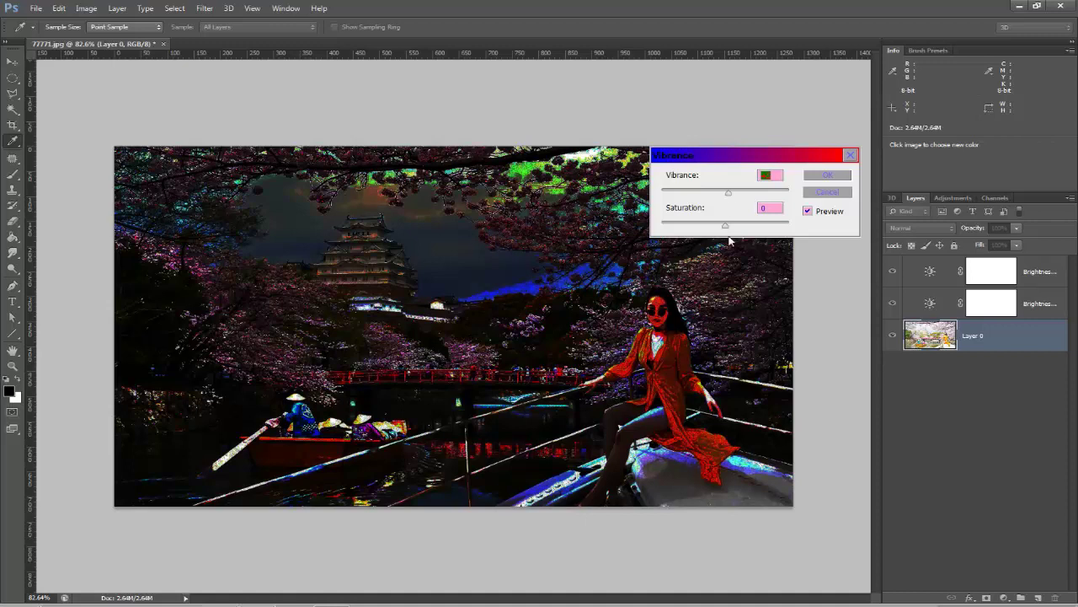
pyautogui.moveTo(724, 226)
pyautogui.mouseDown()
pyautogui.moveTo(700, 225)
pyautogui.moveTo(765, 194)
pyautogui.moveTo(815, 192)
pyautogui.mouseUp()
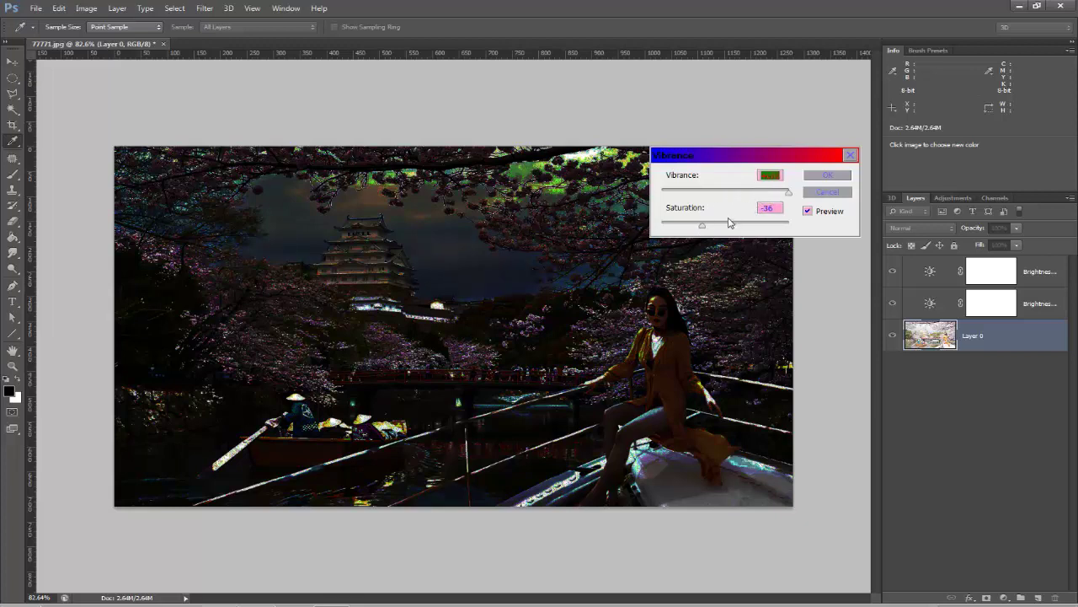
pyautogui.moveTo(705, 228); pyautogui.dragTo(723, 227)
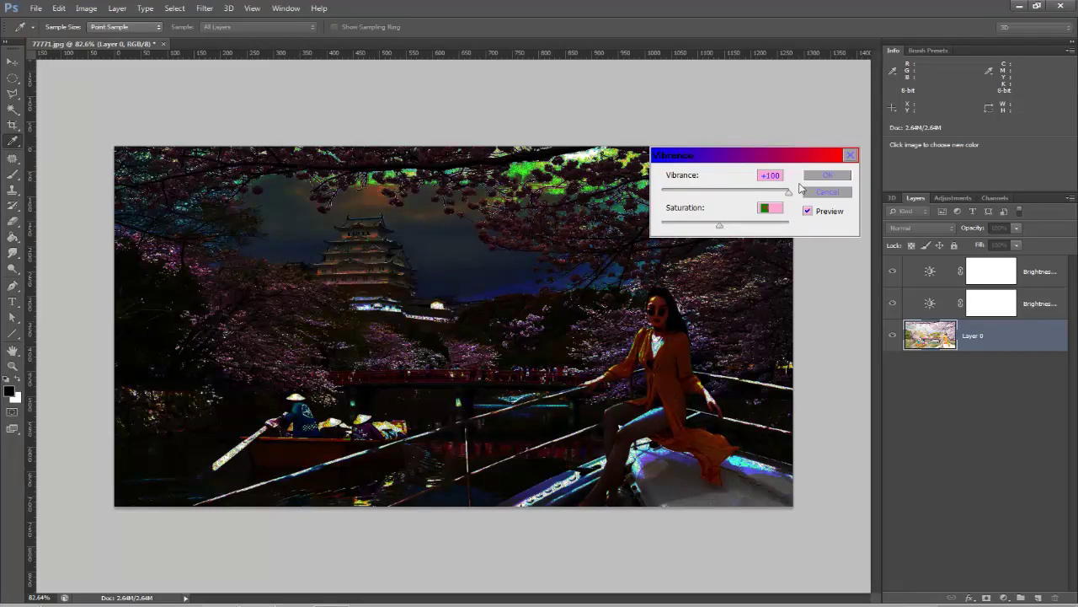
pyautogui.click(827, 175)
pyautogui.press('b')
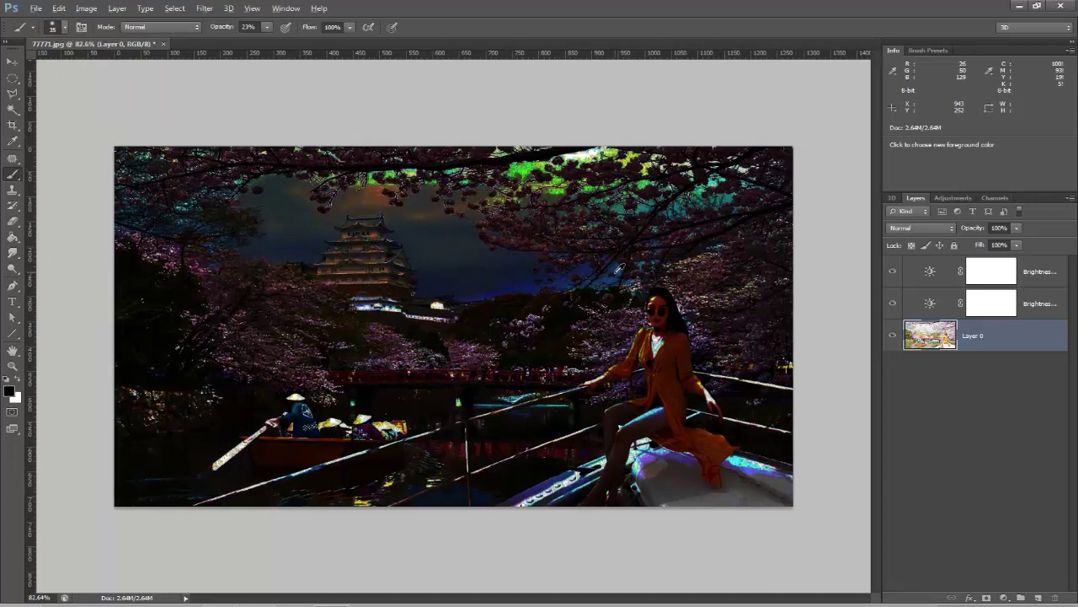
# Step: On the Brightness/Contrast 1 mask, paint the woman's face back out of the darkness
pyautogui.scroll(1, 619, 268)
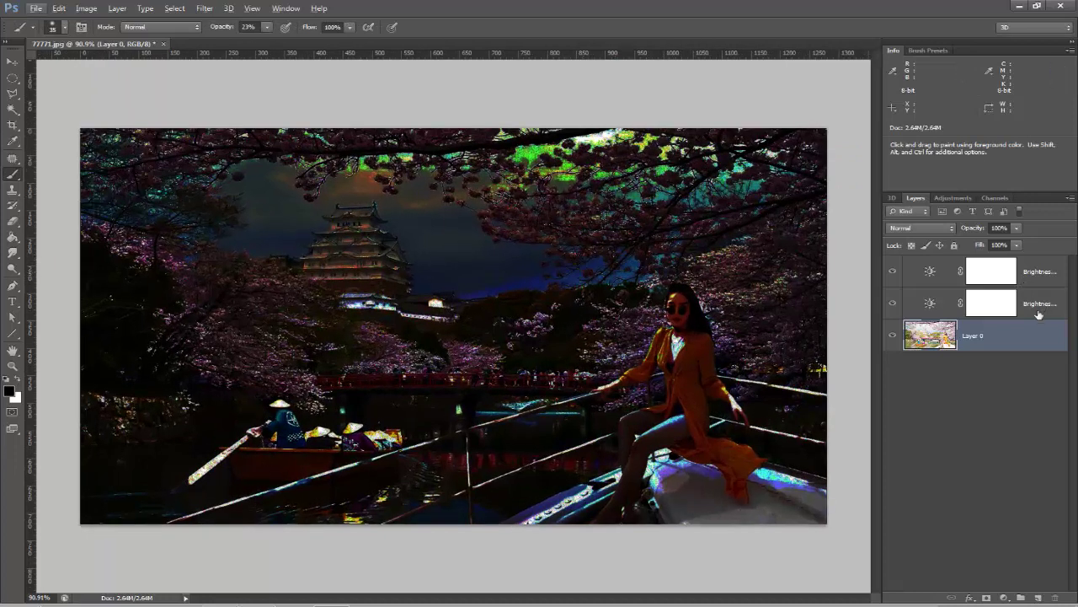
pyautogui.click(991, 312)
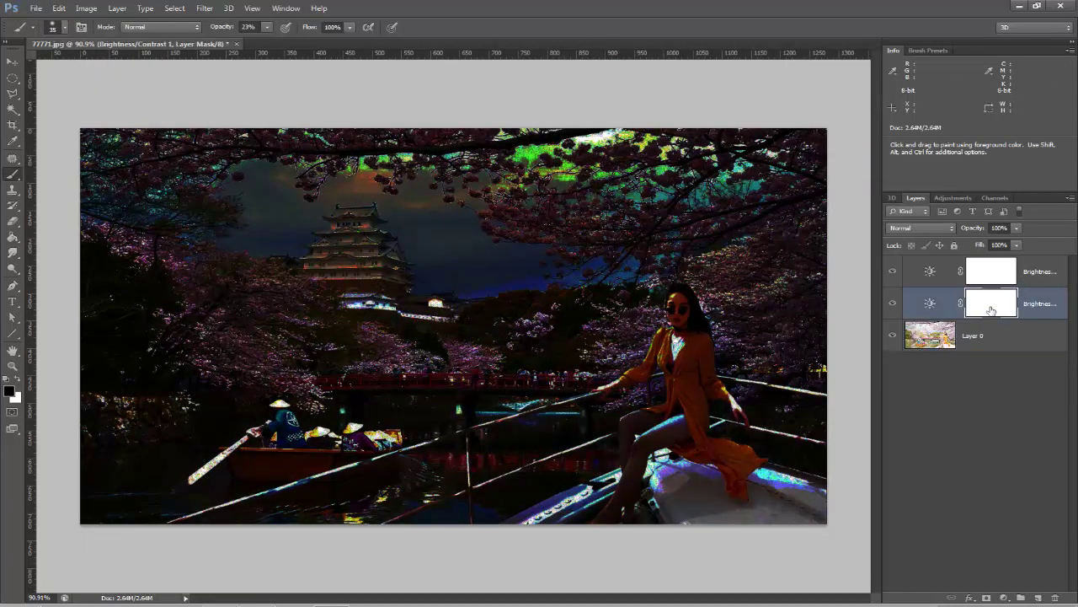
pyautogui.click(996, 343)
pyautogui.click(992, 307)
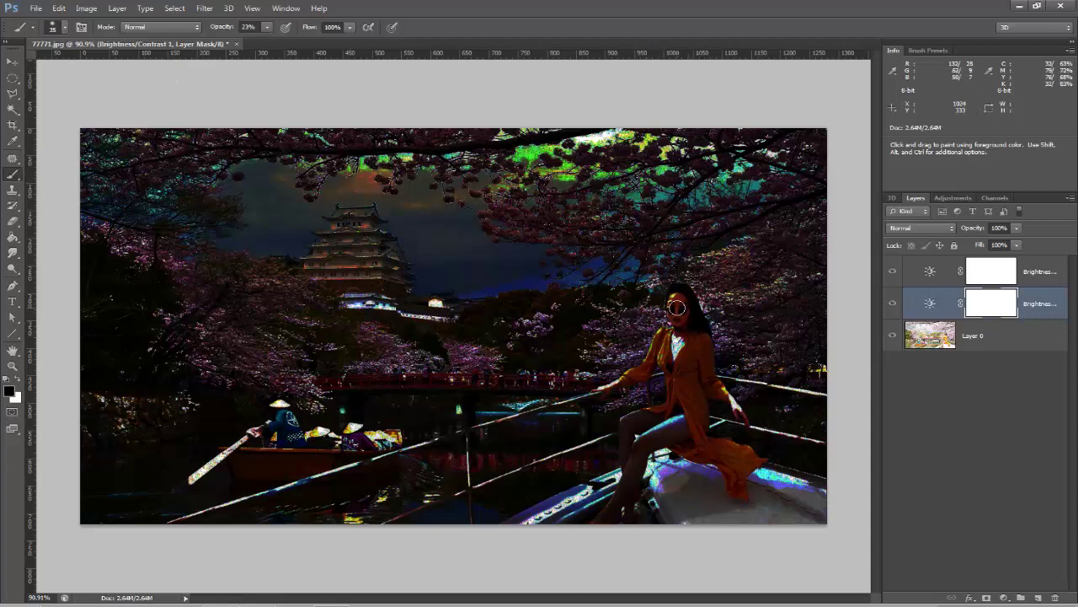
pyautogui.moveTo(677, 320)
pyautogui.mouseDown()
pyautogui.moveTo(642, 364)
pyautogui.moveTo(637, 324)
pyautogui.mouseUp()
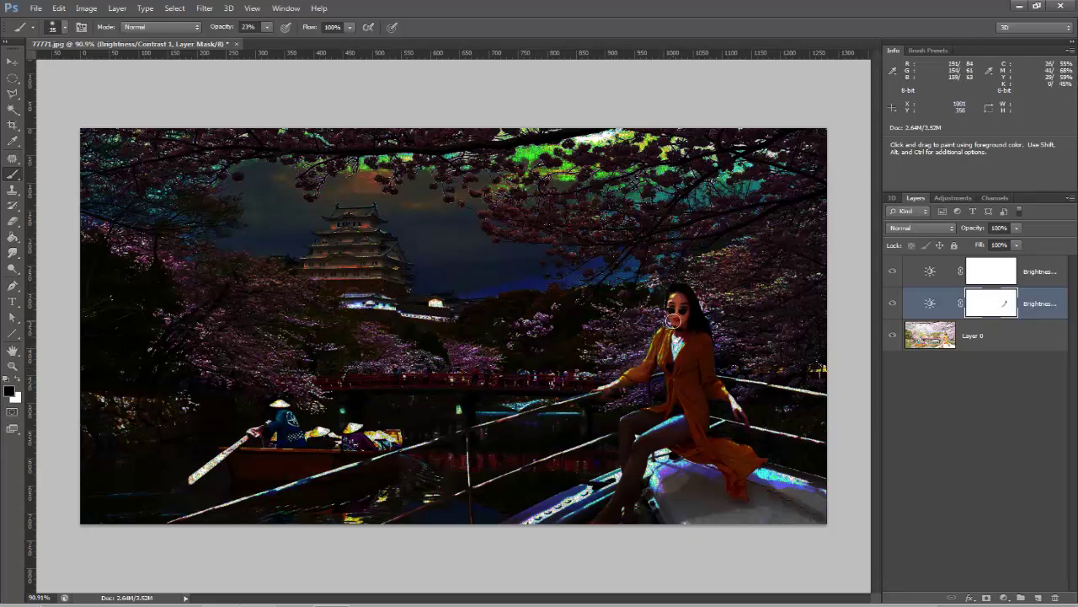
# Step: At 43% brush opacity, paint her from chest down to leg, then view at 100%
pyautogui.click(267, 30)
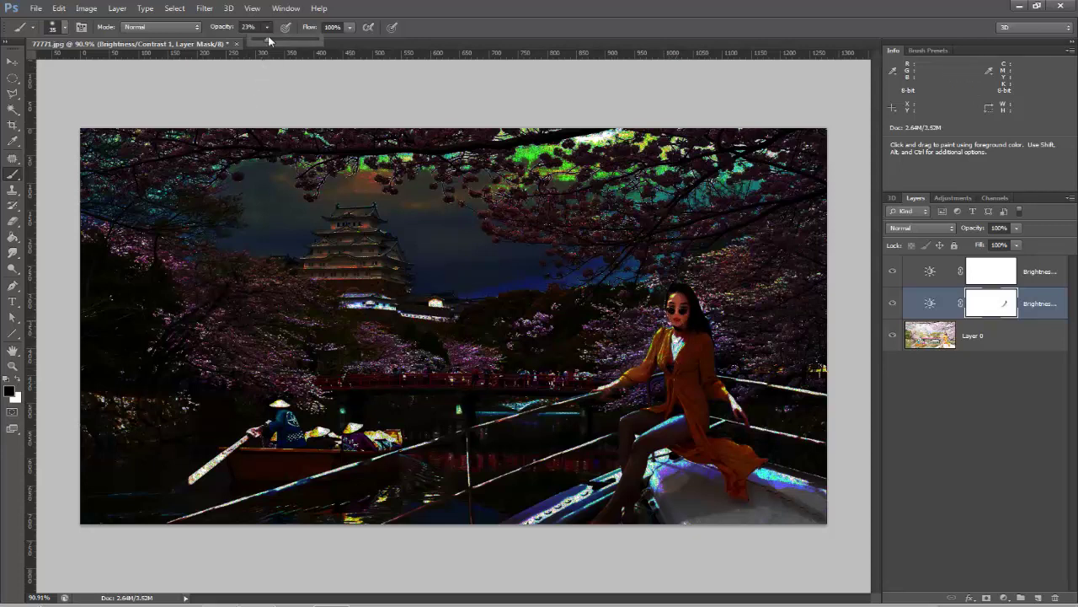
pyautogui.click(676, 309)
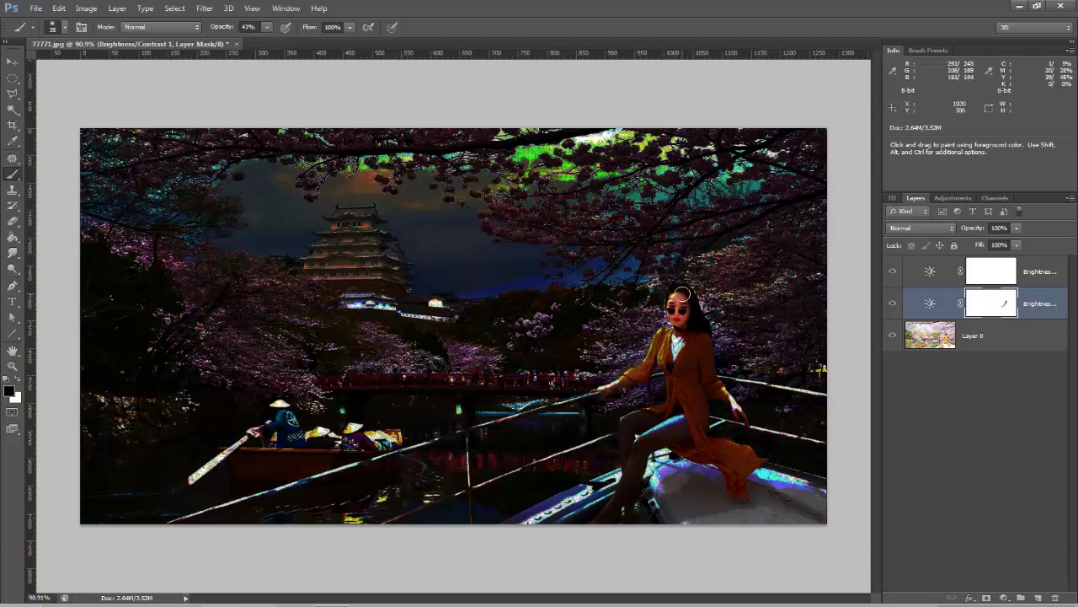
pyautogui.moveTo(681, 347)
pyautogui.mouseDown()
pyautogui.moveTo(666, 393)
pyautogui.moveTo(670, 367)
pyautogui.moveTo(654, 360)
pyautogui.mouseUp()
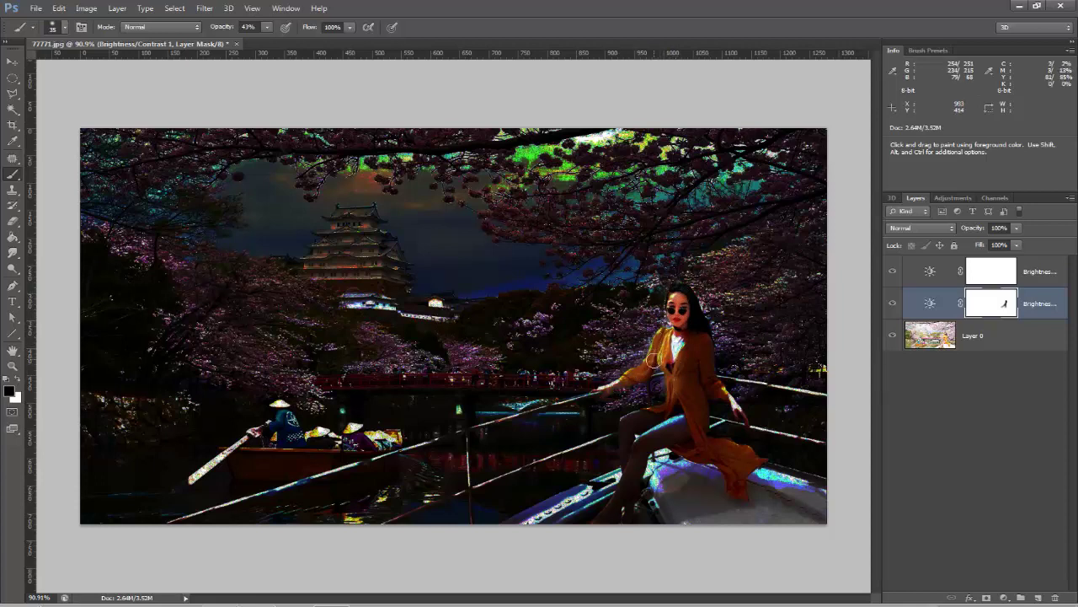
pyautogui.moveTo(679, 323)
pyautogui.mouseDown()
pyautogui.moveTo(663, 411)
pyautogui.moveTo(621, 423)
pyautogui.moveTo(623, 464)
pyautogui.moveTo(674, 421)
pyautogui.moveTo(630, 451)
pyautogui.moveTo(638, 447)
pyautogui.moveTo(602, 518)
pyautogui.moveTo(635, 439)
pyautogui.moveTo(673, 396)
pyautogui.moveTo(625, 428)
pyautogui.moveTo(625, 472)
pyautogui.moveTo(598, 515)
pyautogui.moveTo(608, 504)
pyautogui.mouseUp()
pyautogui.scroll(-1, 609, 496)
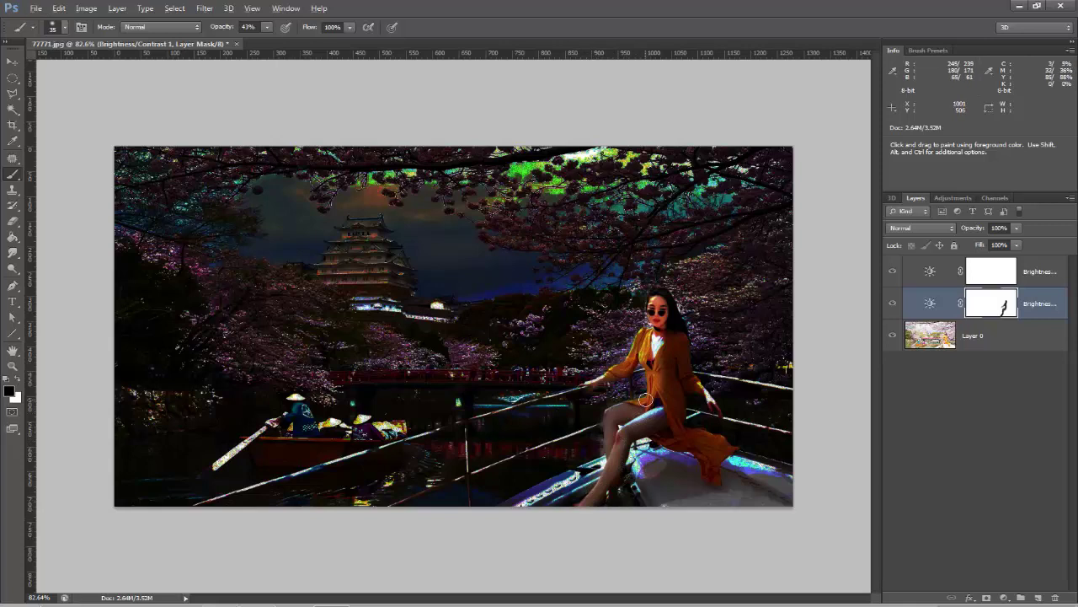
pyautogui.hotkey('ctrl', '1')
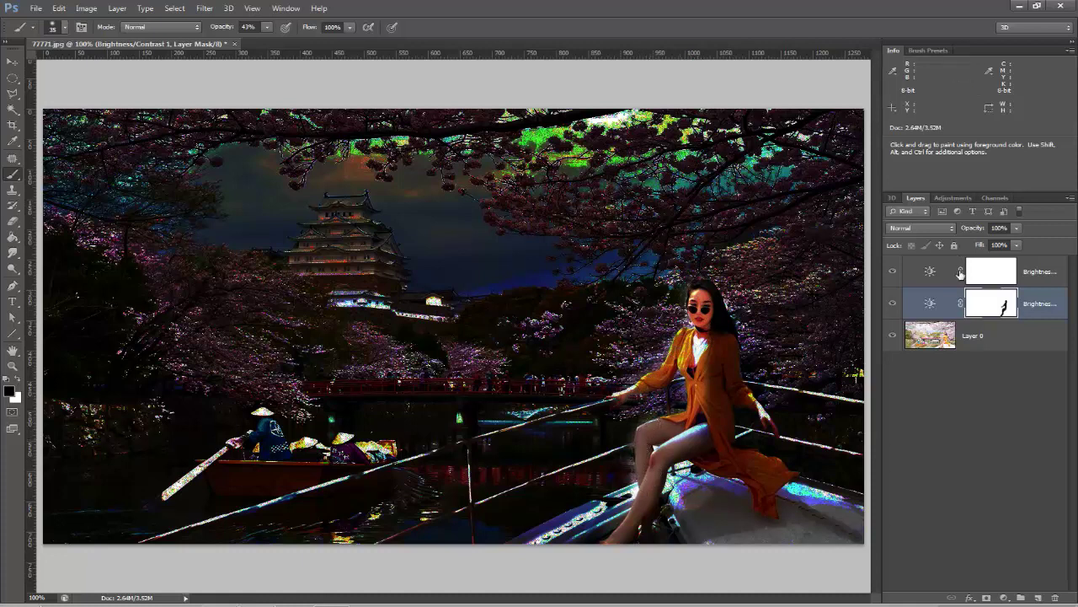
# Step: Paint the woman's face, thigh, knee and shin on the Brightness/Contrast 2 mask
pyautogui.click(995, 279)
pyautogui.moveTo(699, 295)
pyautogui.mouseDown()
pyautogui.moveTo(710, 332)
pyautogui.moveTo(658, 381)
pyautogui.moveTo(692, 358)
pyautogui.moveTo(673, 428)
pyautogui.mouseUp()
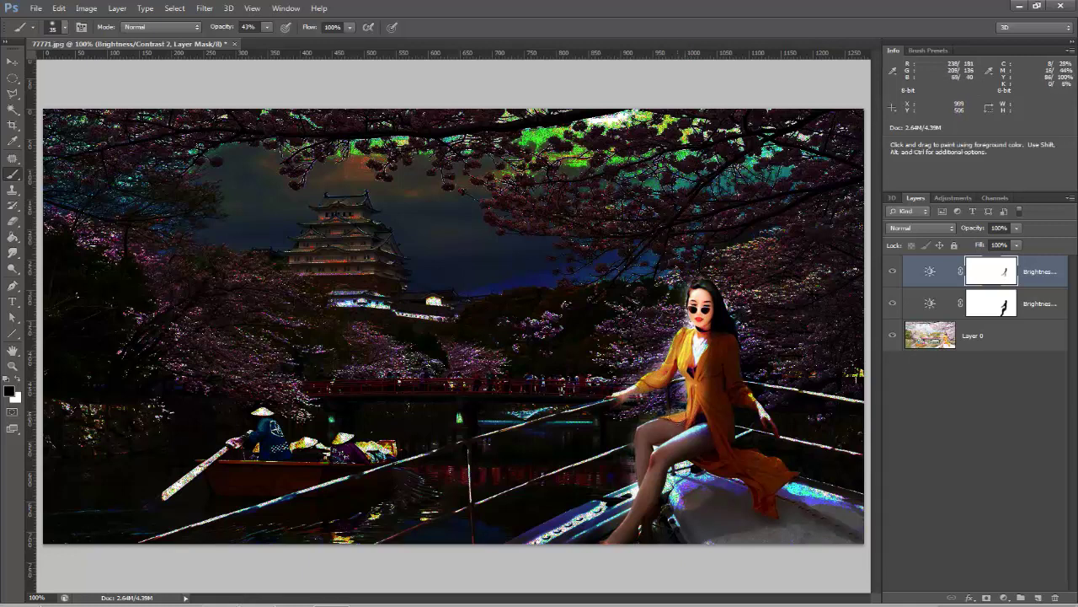
pyautogui.moveTo(670, 420)
pyautogui.mouseDown()
pyautogui.moveTo(642, 428)
pyautogui.moveTo(655, 430)
pyautogui.moveTo(642, 437)
pyautogui.moveTo(635, 489)
pyautogui.mouseUp()
pyautogui.moveTo(644, 433)
pyautogui.mouseDown()
pyautogui.moveTo(693, 418)
pyautogui.moveTo(662, 446)
pyautogui.moveTo(637, 507)
pyautogui.moveTo(607, 540)
pyautogui.mouseUp()
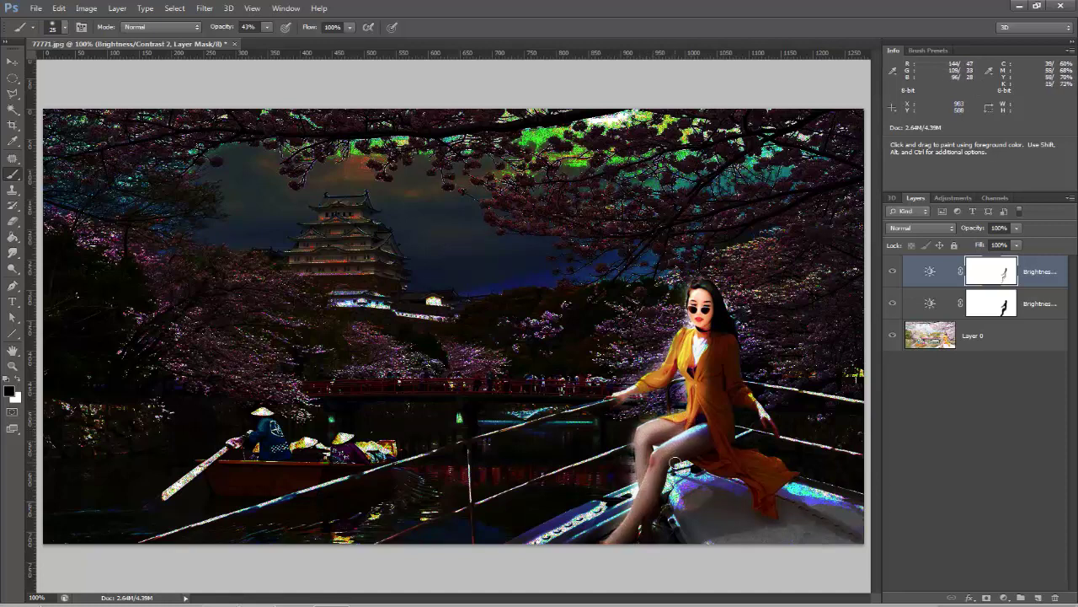
pyautogui.moveTo(681, 437); pyautogui.dragTo(615, 527)
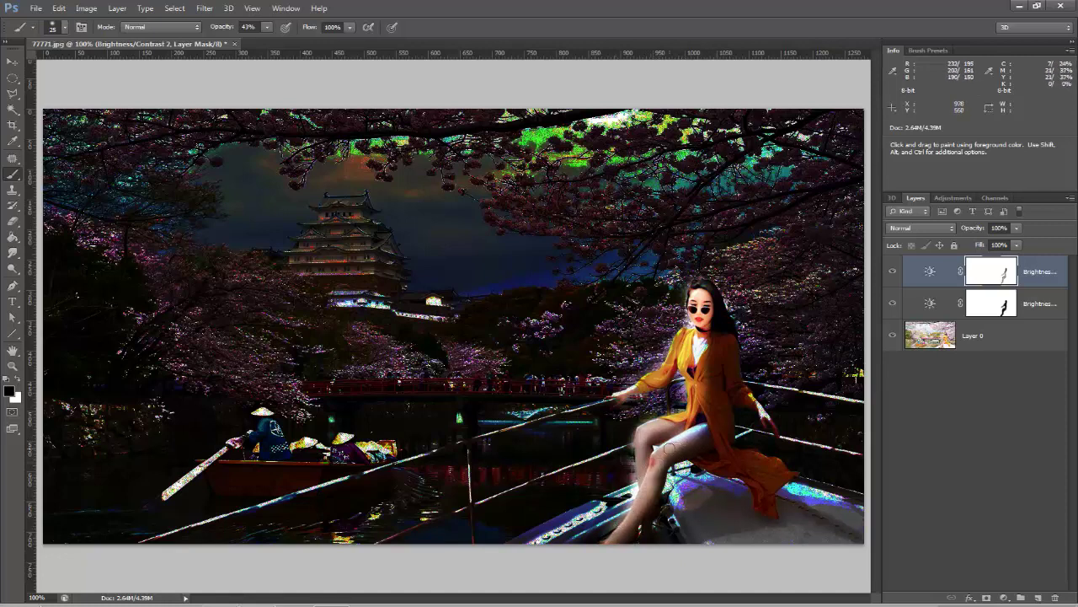
pyautogui.moveTo(659, 465); pyautogui.dragTo(623, 518)
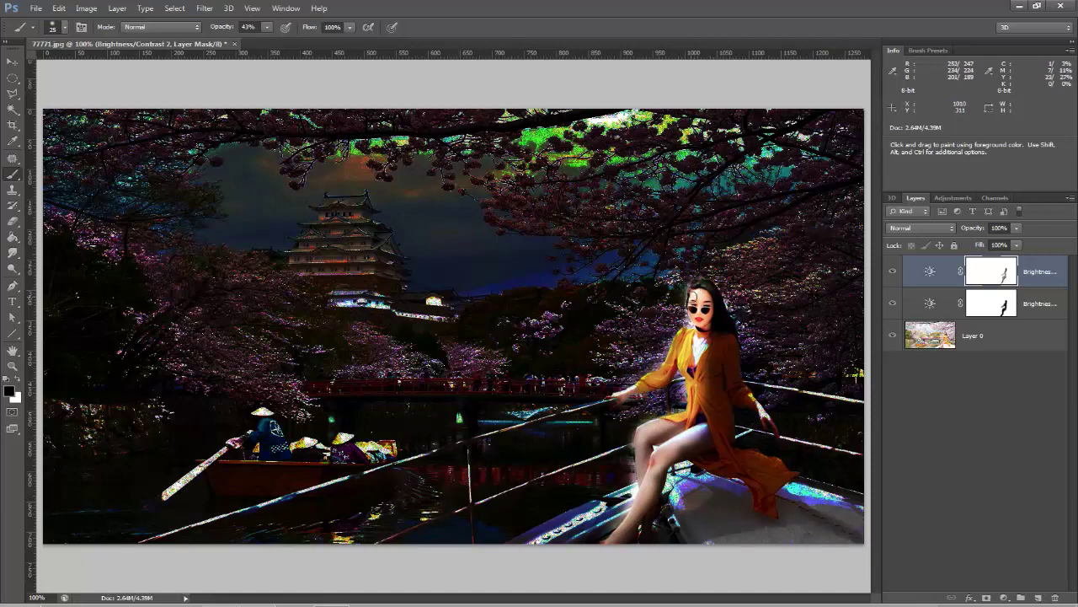
pyautogui.press(']')
pyautogui.press(']')
pyautogui.press(']')
# Step: Set brush opacity to 24% and softly brighten the small rowing boat on the mask
pyautogui.click(269, 30)
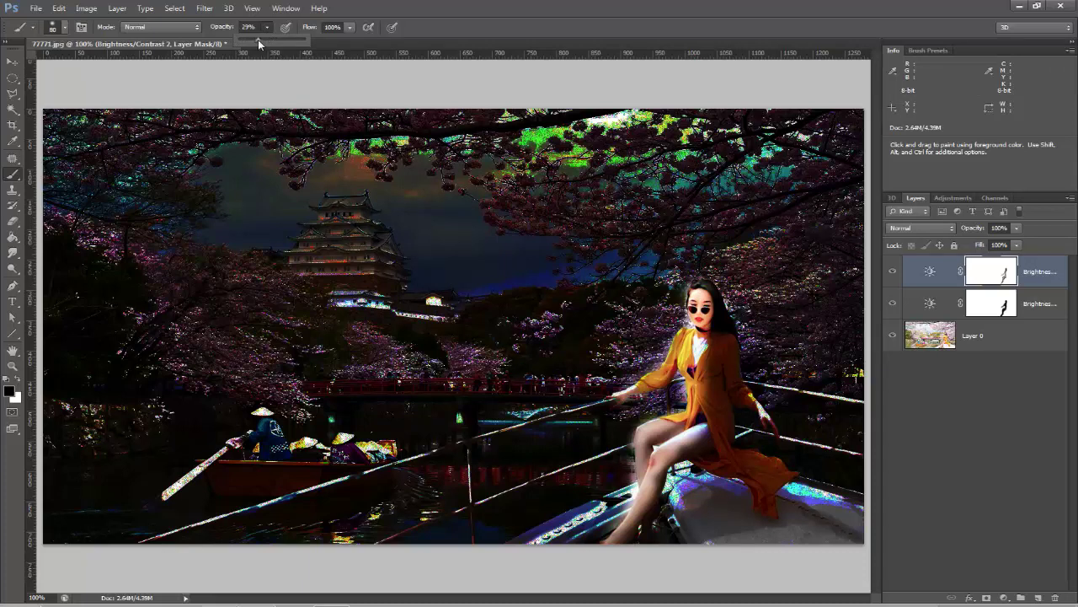
pyautogui.moveTo(257, 39); pyautogui.dragTo(254, 41)
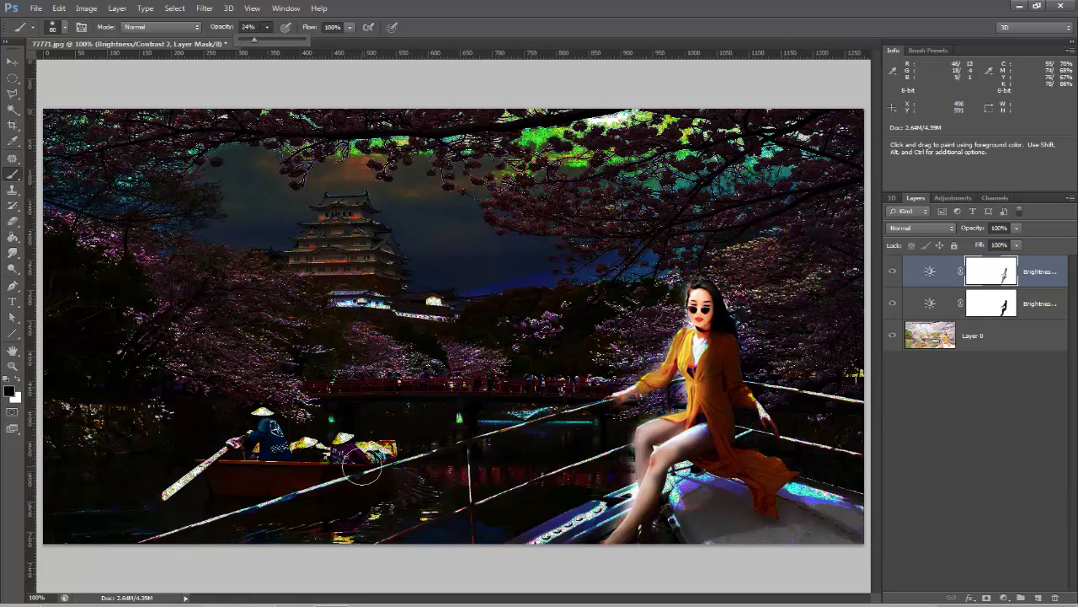
pyautogui.click(328, 478)
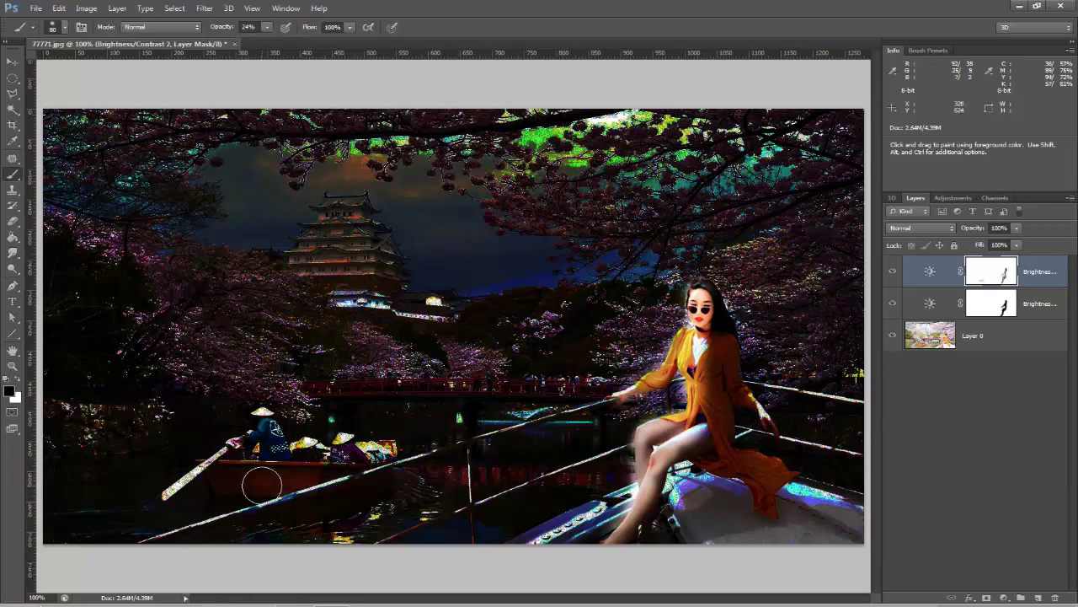
pyautogui.moveTo(343, 444)
pyautogui.mouseDown()
pyautogui.moveTo(376, 471)
pyautogui.moveTo(212, 513)
pyautogui.moveTo(387, 507)
pyautogui.moveTo(469, 440)
pyautogui.moveTo(494, 463)
pyautogui.moveTo(510, 457)
pyautogui.moveTo(425, 435)
pyautogui.moveTo(491, 447)
pyautogui.moveTo(295, 455)
pyautogui.moveTo(379, 450)
pyautogui.moveTo(267, 428)
pyautogui.mouseUp()
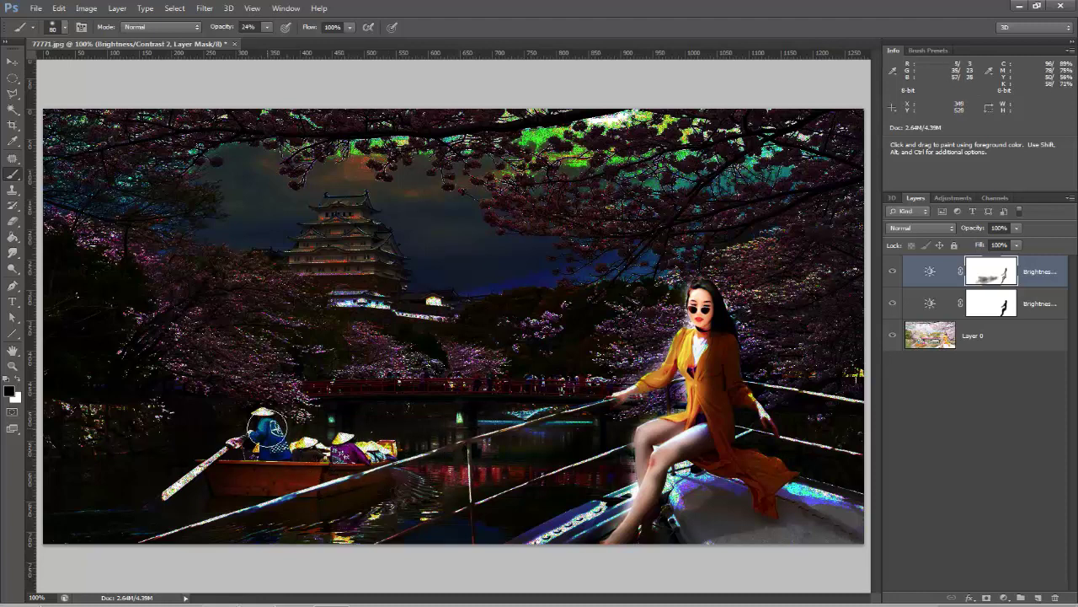
# Step: With a size 70 brush, brighten the red bridge, then select Layer 0
pyautogui.scroll(-2, 266, 428)
pyautogui.press('[')
pyautogui.moveTo(540, 383)
pyautogui.mouseDown()
pyautogui.moveTo(361, 374)
pyautogui.moveTo(516, 375)
pyautogui.moveTo(542, 397)
pyautogui.moveTo(453, 373)
pyautogui.moveTo(472, 369)
pyautogui.mouseUp()
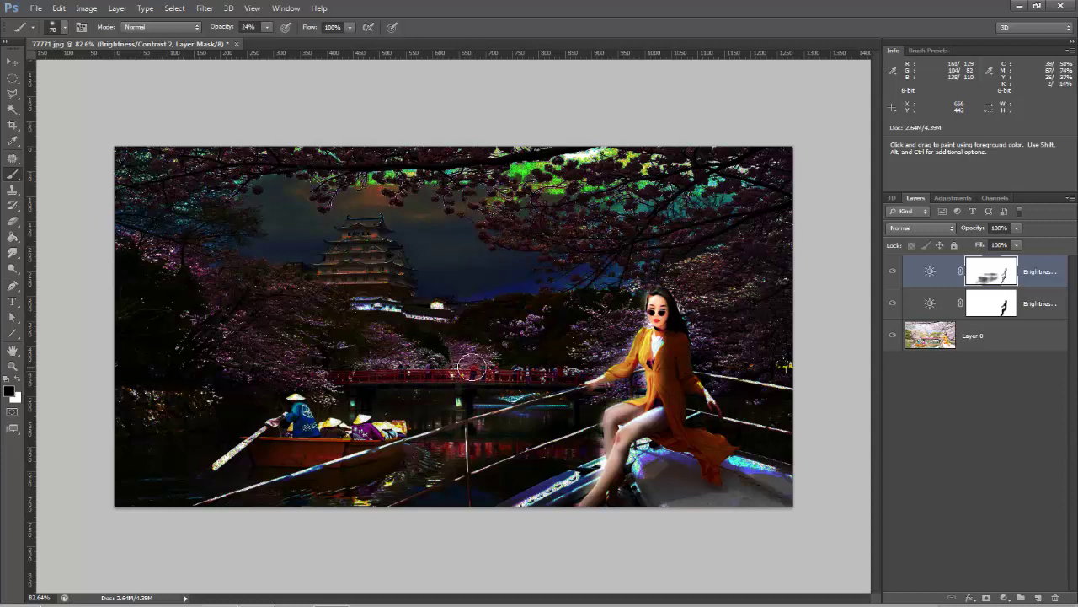
pyautogui.scroll(-1, 472, 369)
pyautogui.scroll(2, 468, 368)
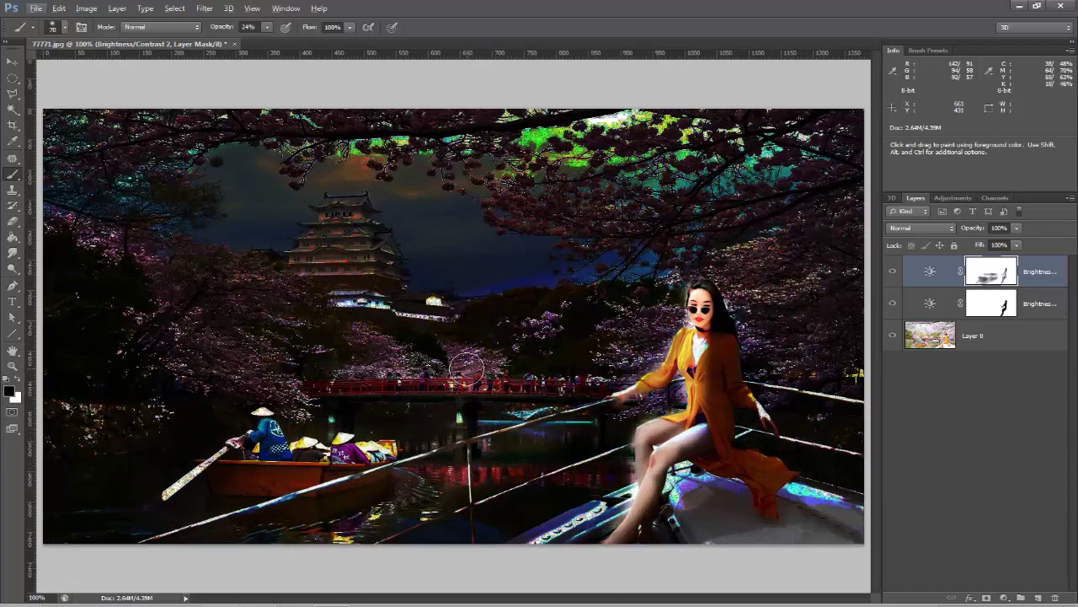
pyautogui.scroll(-1, 456, 357)
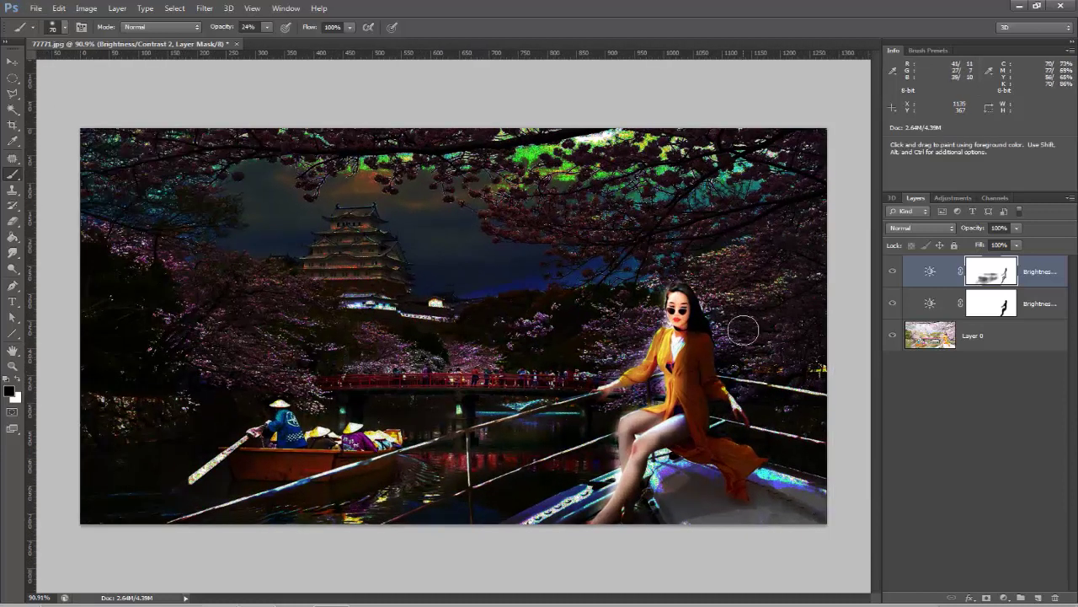
pyautogui.click(976, 341)
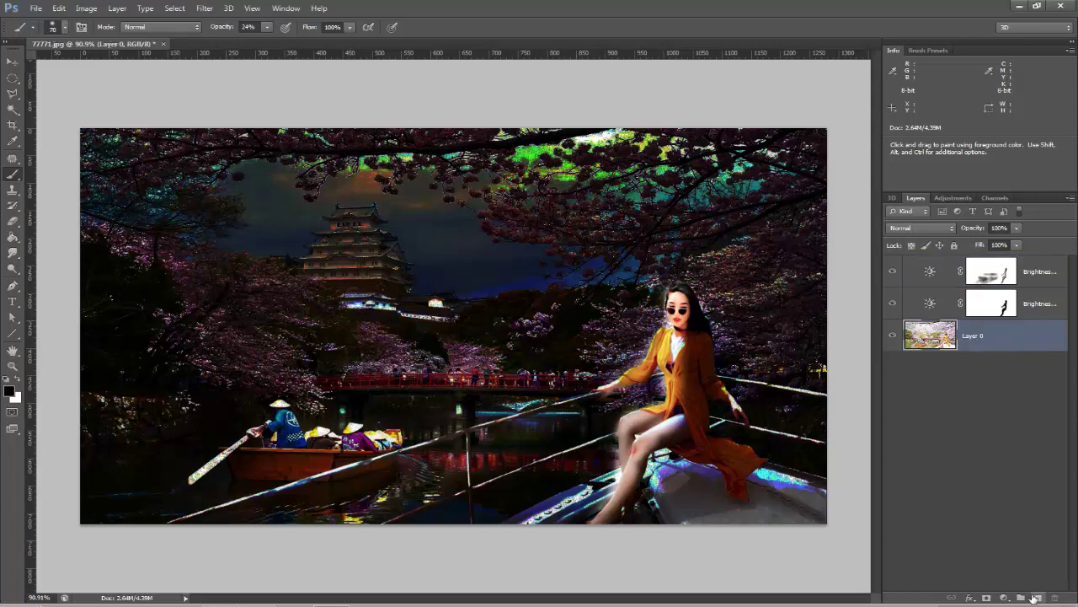
# Step: Create Layer 1 above the photo and fill it entirely with Black via Edit > Fill
pyautogui.click(1036, 598)
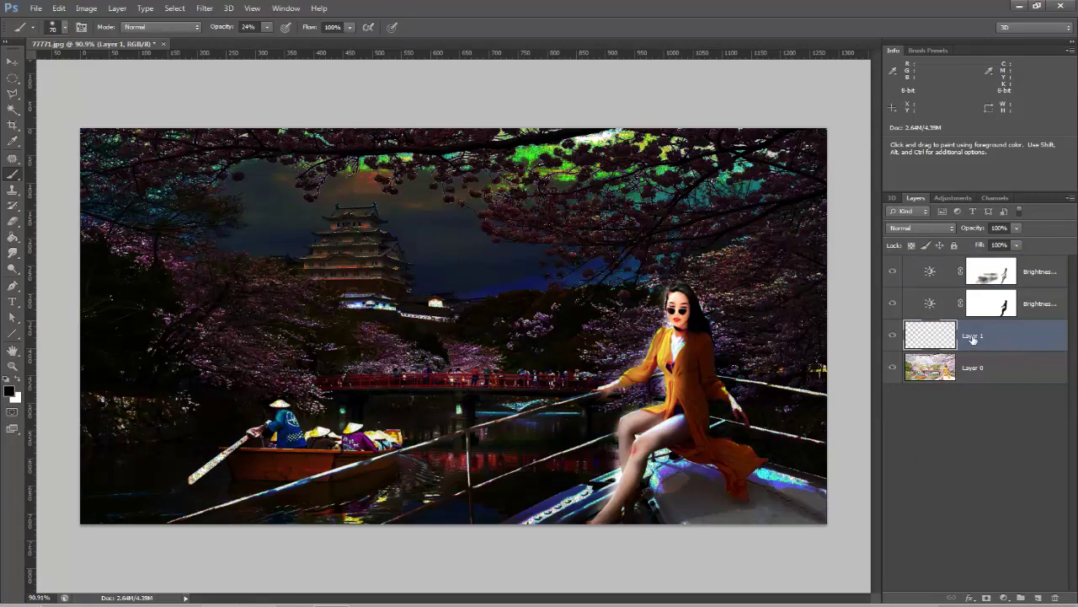
pyautogui.click(85, 9)
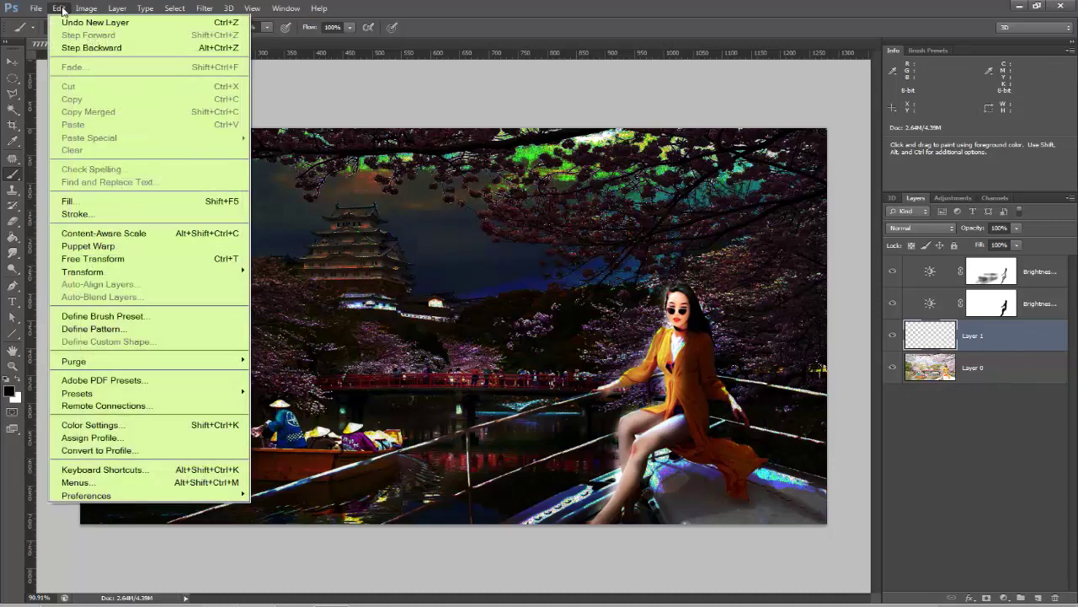
pyautogui.moveTo(59, 8)
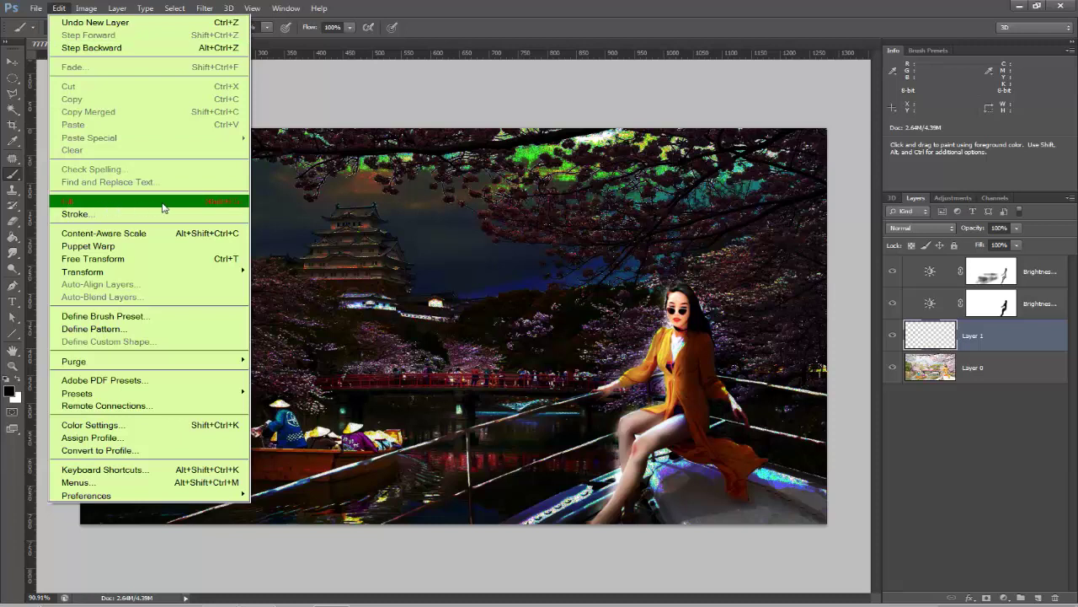
pyautogui.click(191, 203)
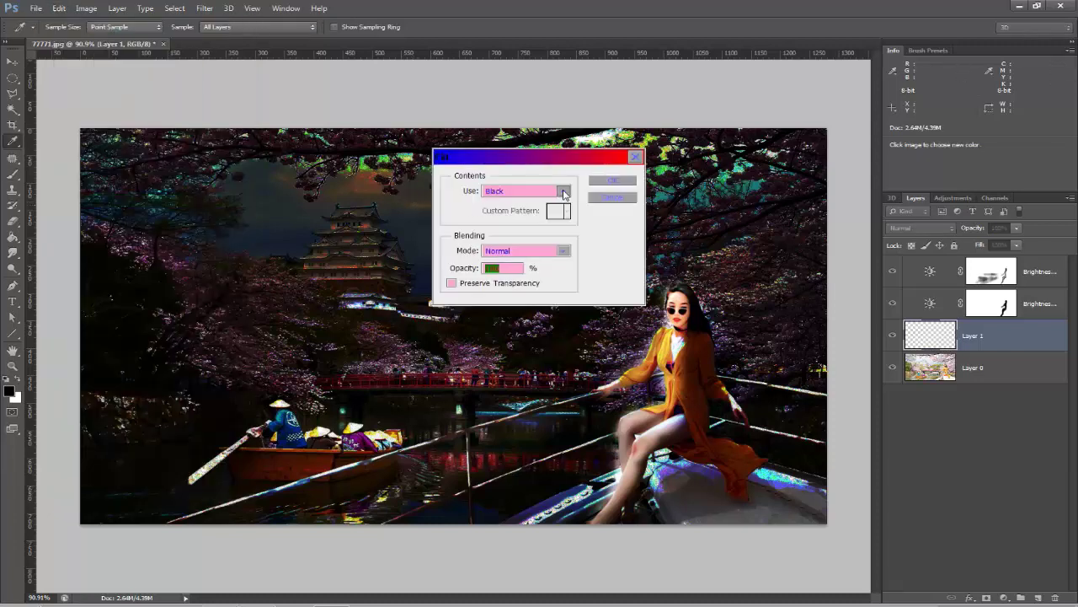
pyautogui.click(564, 193)
pyautogui.click(523, 306)
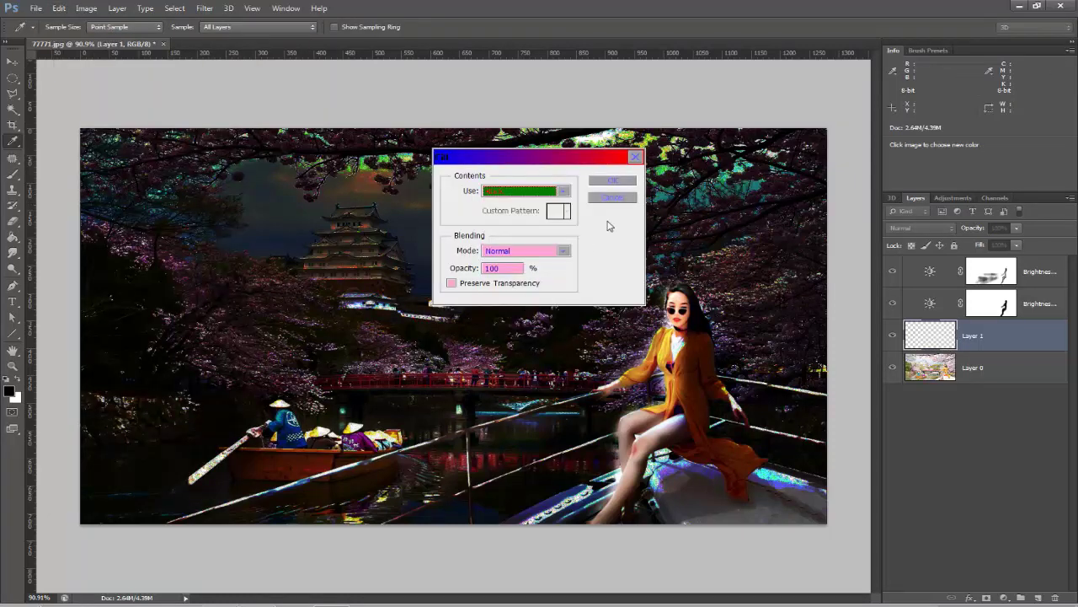
pyautogui.click(612, 180)
pyautogui.press('b')
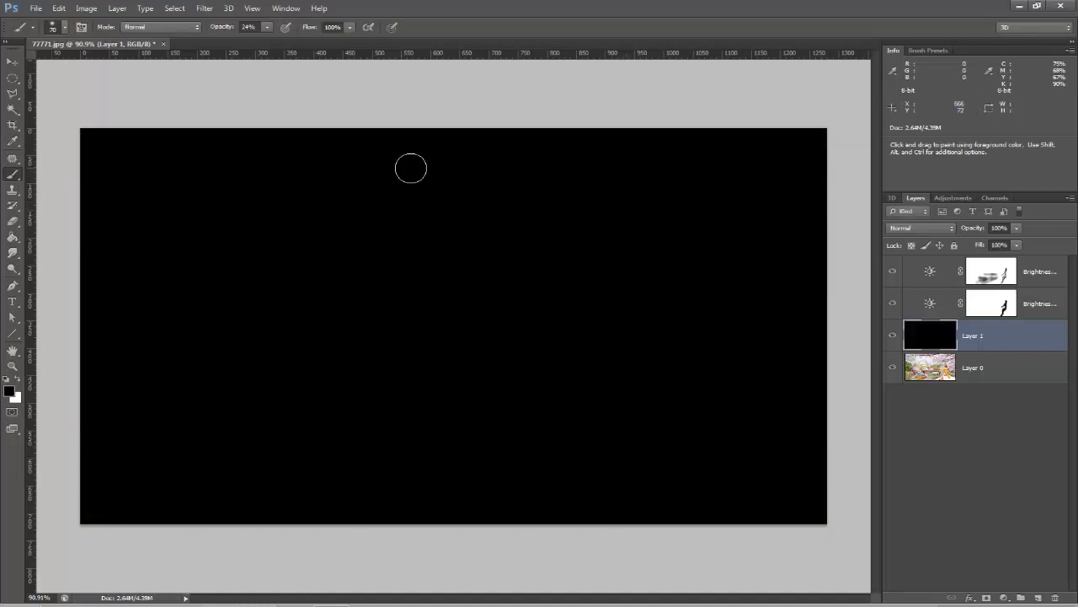
pyautogui.click(205, 9)
pyautogui.moveTo(253, 194)
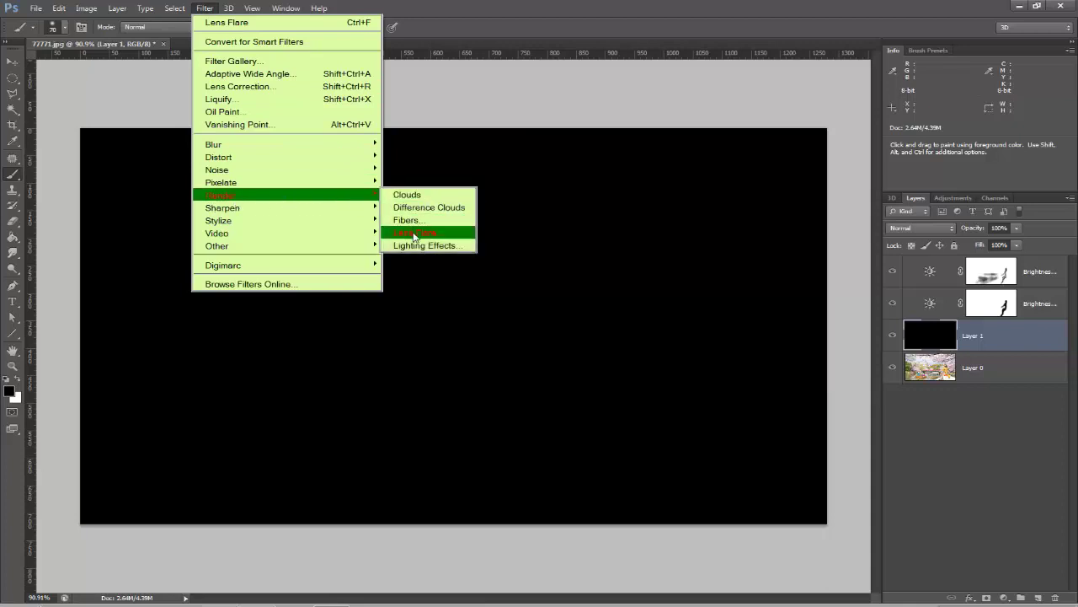
# Step: Render a 50-300mm Zoom lens flare near the top of Layer 1 with lowered brightness
pyautogui.click(413, 234)
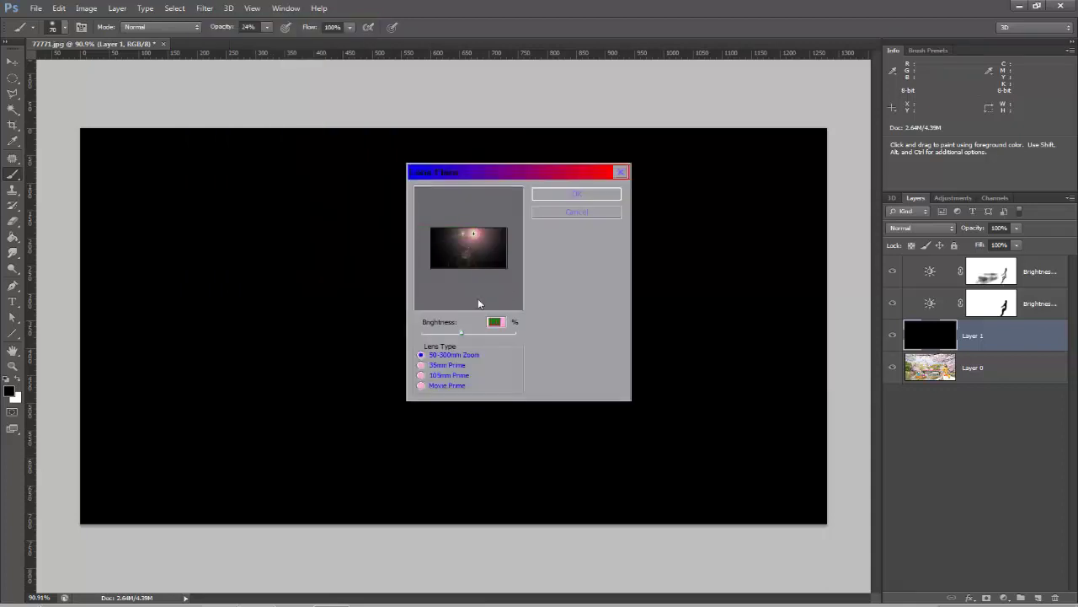
pyautogui.click(426, 365)
pyautogui.click(422, 376)
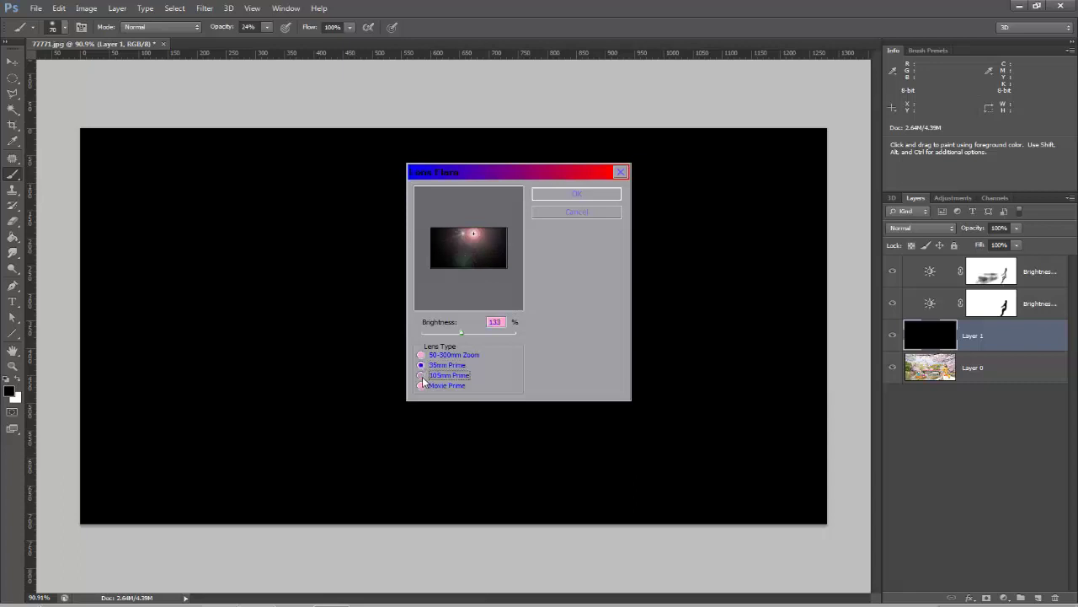
pyautogui.click(422, 386)
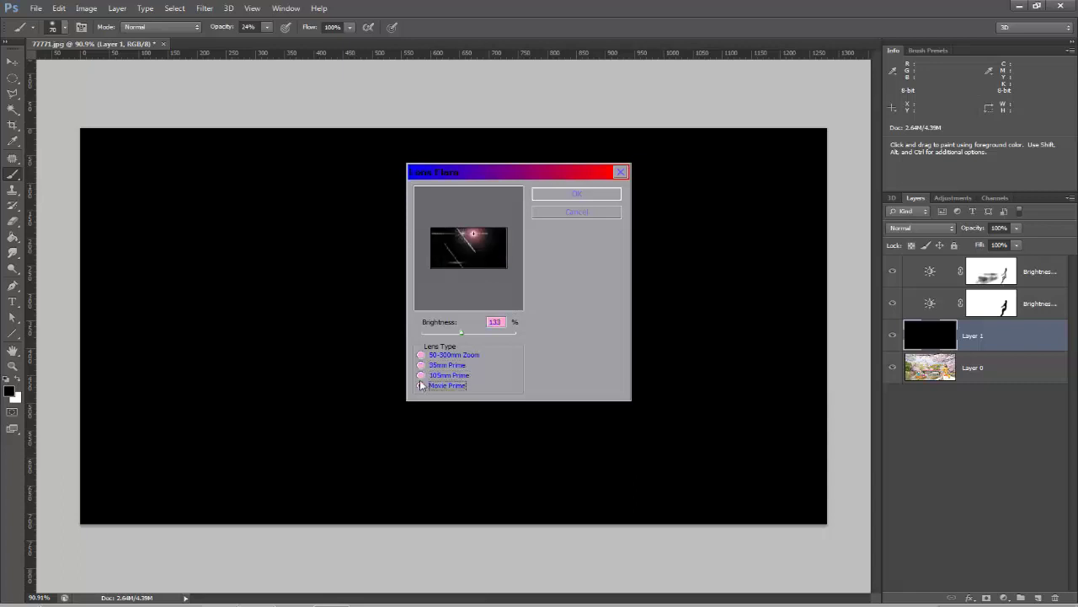
pyautogui.click(422, 376)
pyautogui.click(421, 365)
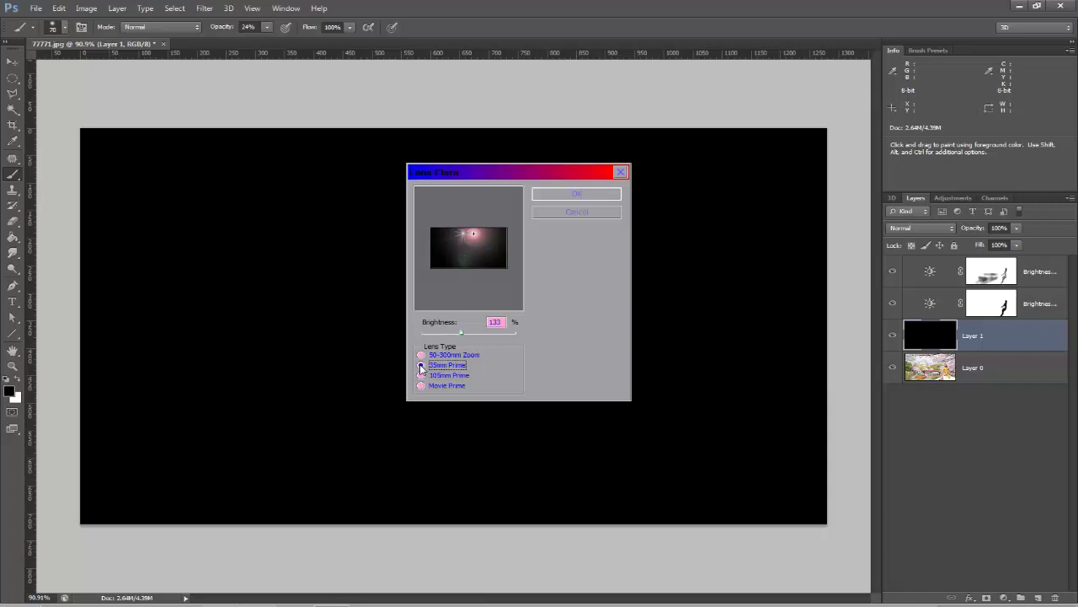
pyautogui.click(421, 356)
pyautogui.click(475, 241)
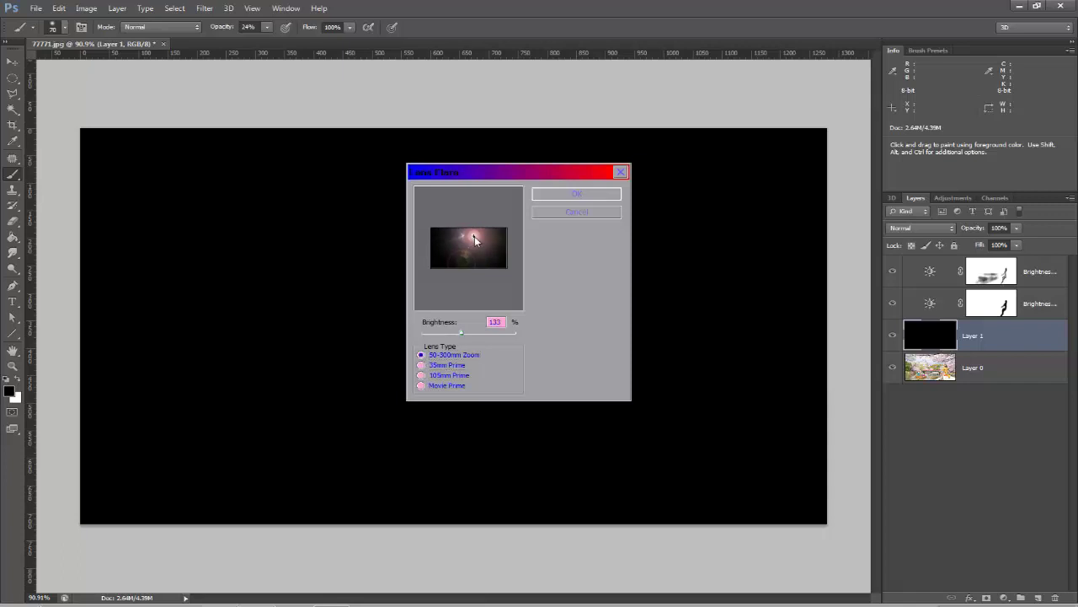
pyautogui.moveTo(459, 334)
pyautogui.mouseDown()
pyautogui.moveTo(450, 337)
pyautogui.moveTo(458, 334)
pyautogui.mouseUp()
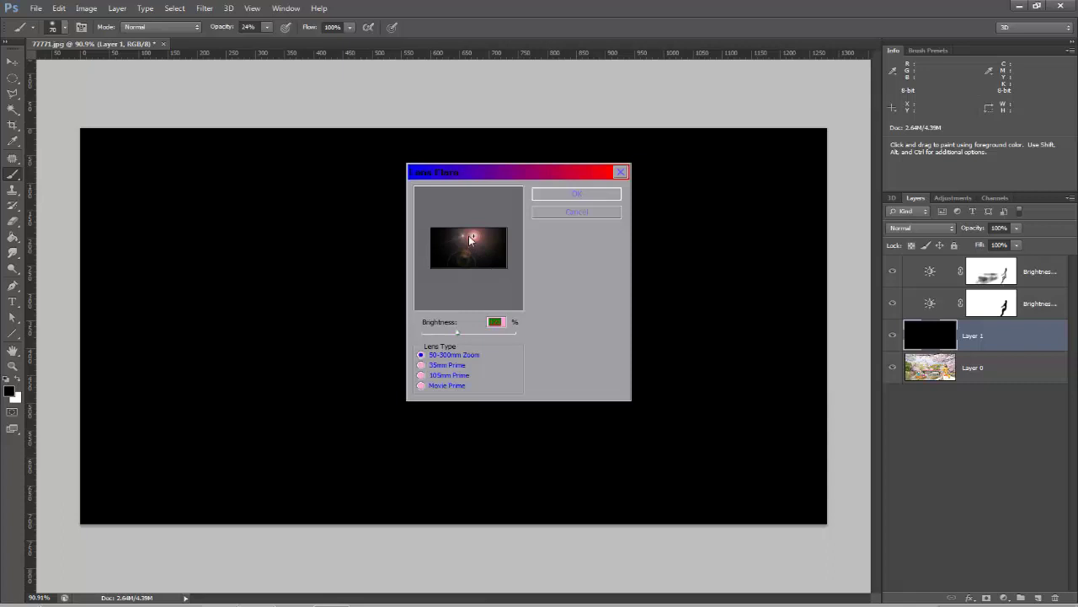
pyautogui.click(579, 192)
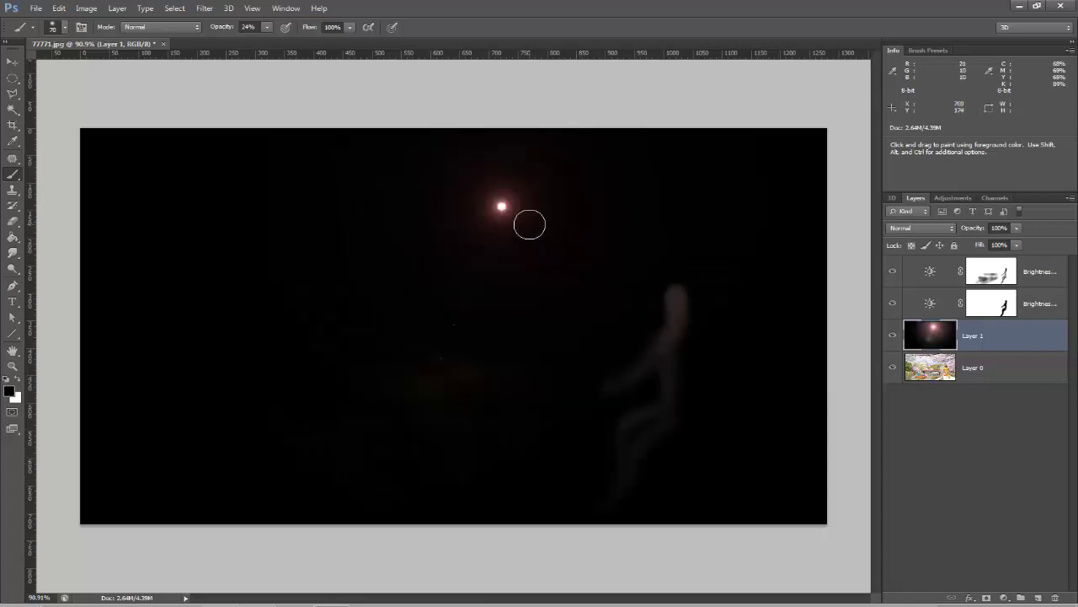
# Step: Set Layer 1 to Screen blending and drag the flare left and down beside the castle
pyautogui.click(928, 227)
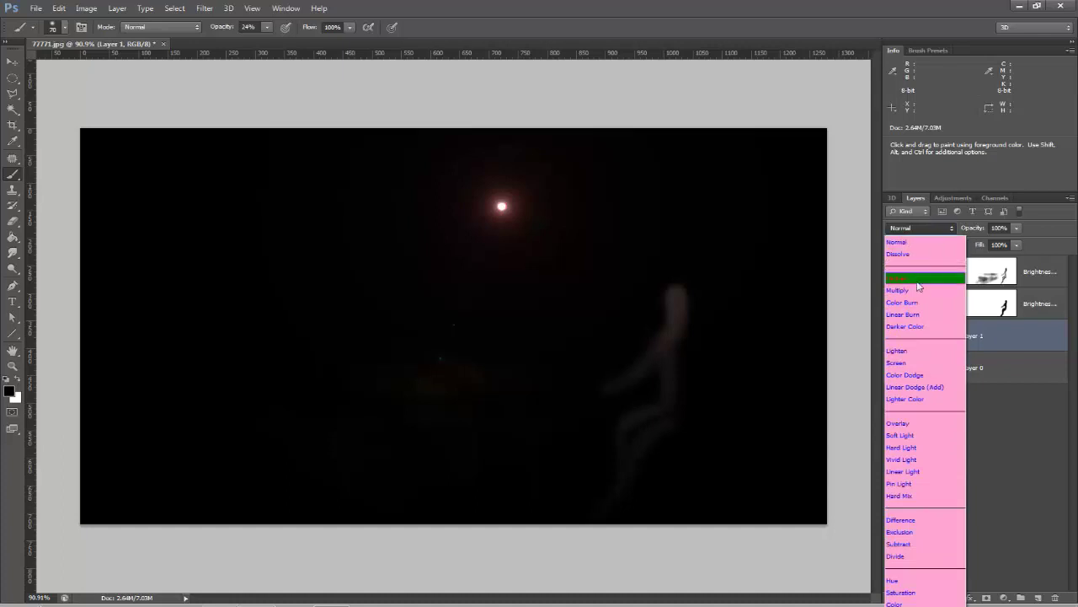
pyautogui.click(933, 364)
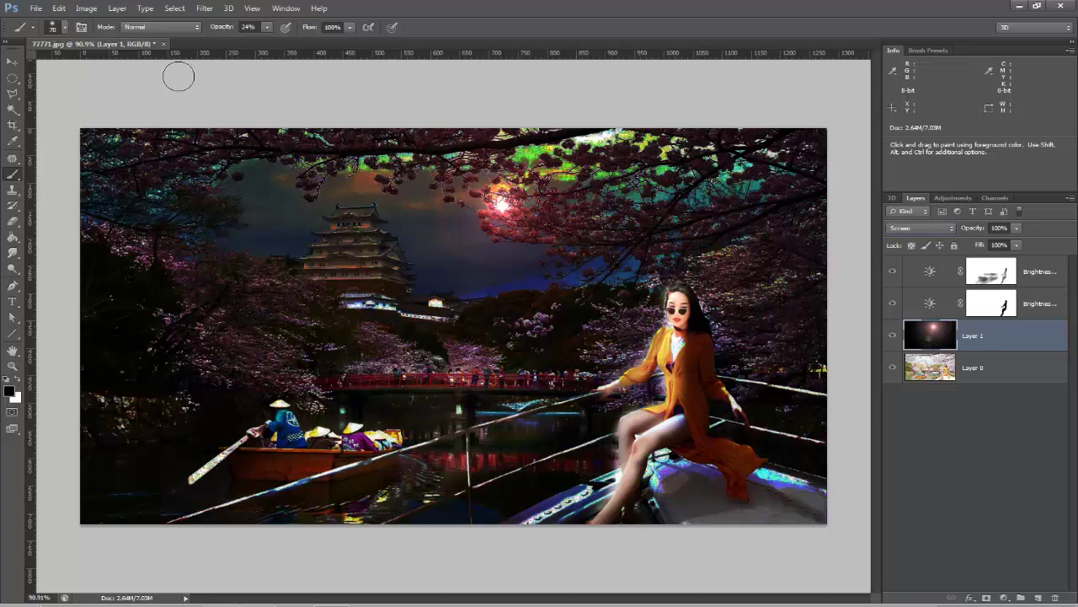
pyautogui.click(12, 62)
pyautogui.moveTo(519, 199); pyautogui.dragTo(454, 223)
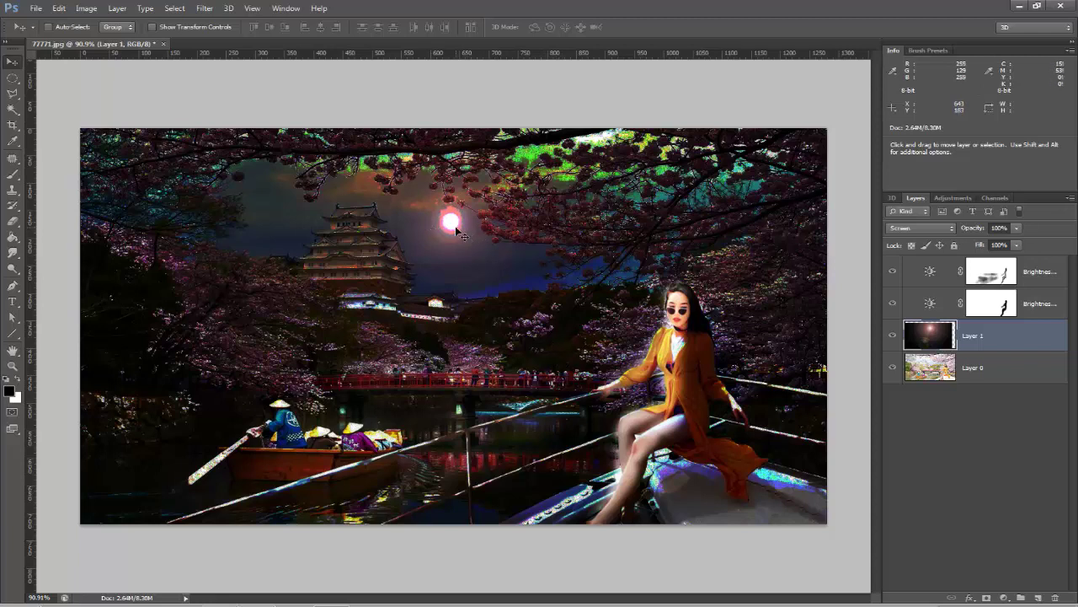
# Step: Lower Layer 1's brightness and set its contrast to -50 to dim the moon
pyautogui.click(85, 10)
pyautogui.moveTo(109, 42)
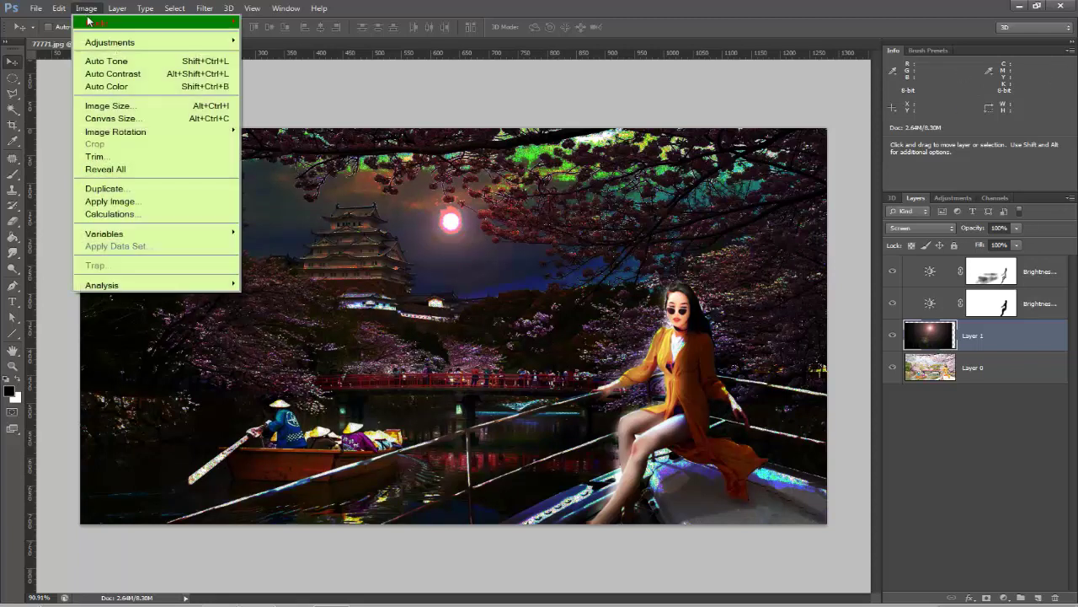
pyautogui.click(278, 44)
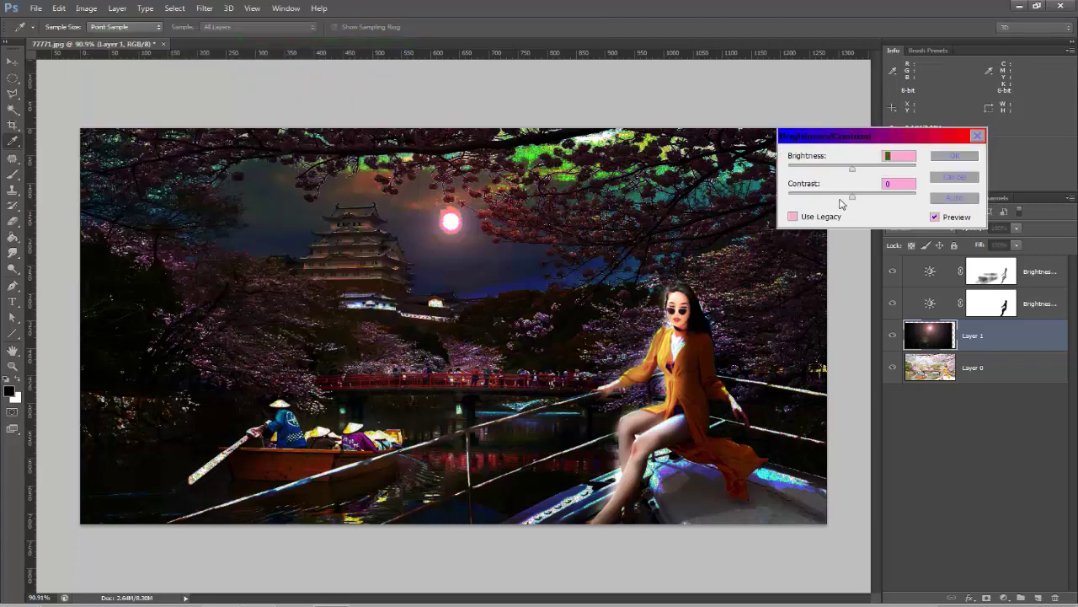
pyautogui.moveTo(845, 172); pyautogui.dragTo(823, 171)
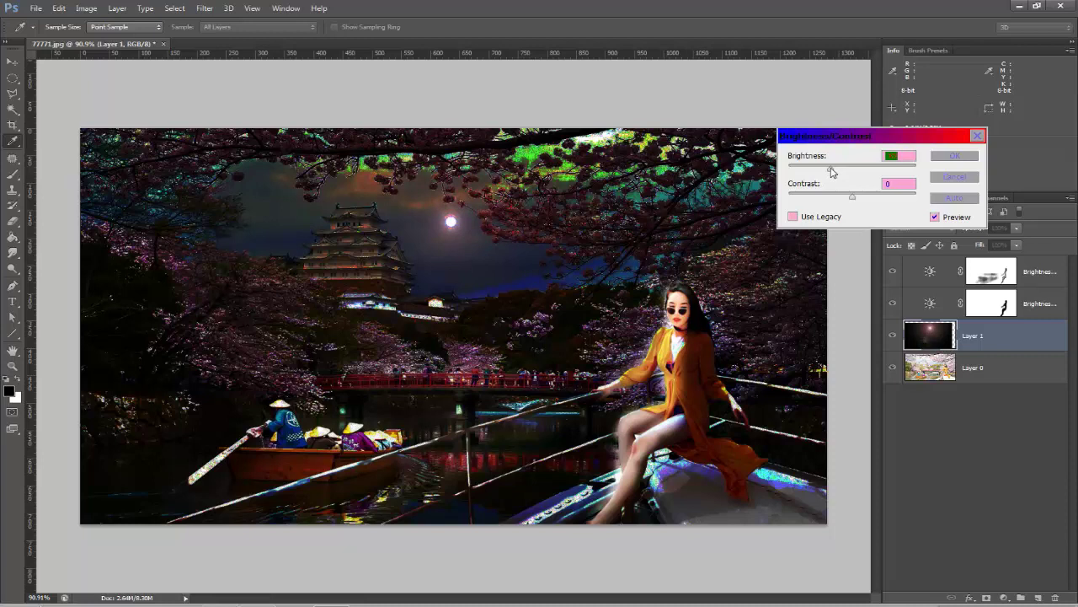
pyautogui.moveTo(832, 171)
pyautogui.mouseDown()
pyautogui.moveTo(819, 196)
pyautogui.moveTo(803, 199)
pyautogui.mouseUp()
pyautogui.click(839, 171)
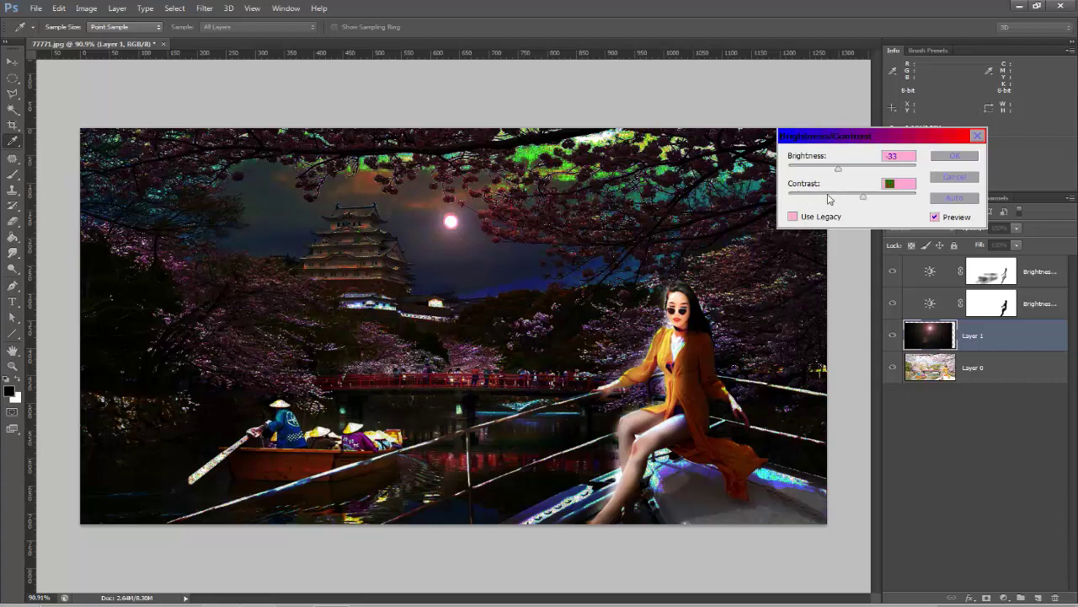
pyautogui.click(844, 171)
pyautogui.click(839, 171)
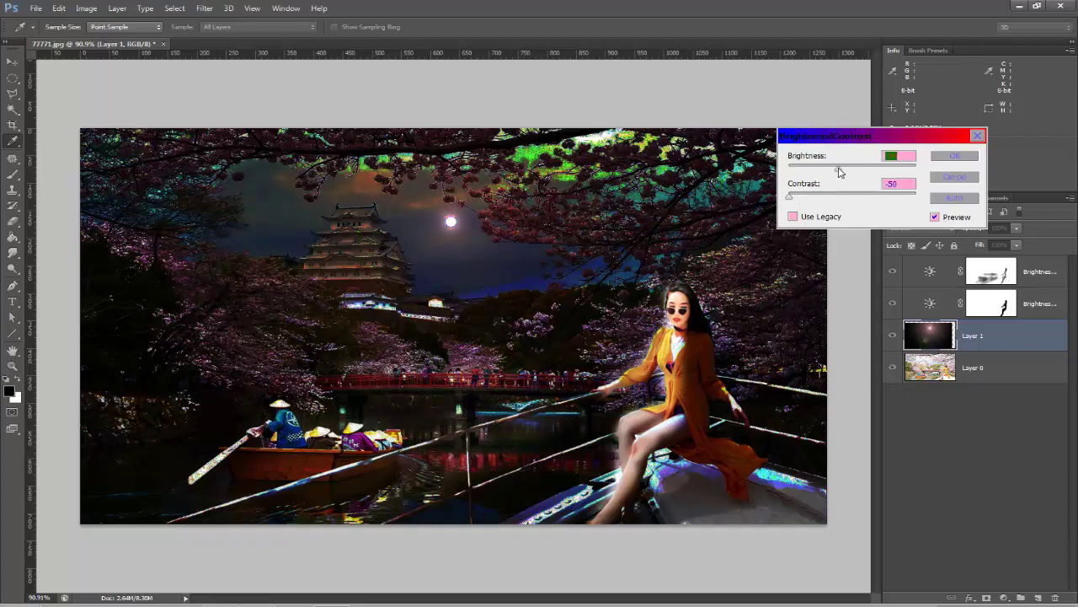
pyautogui.click(959, 156)
# Step: Reposition the moon just right of the castle tower
pyautogui.press('v')
pyautogui.moveTo(458, 228); pyautogui.dragTo(447, 217)
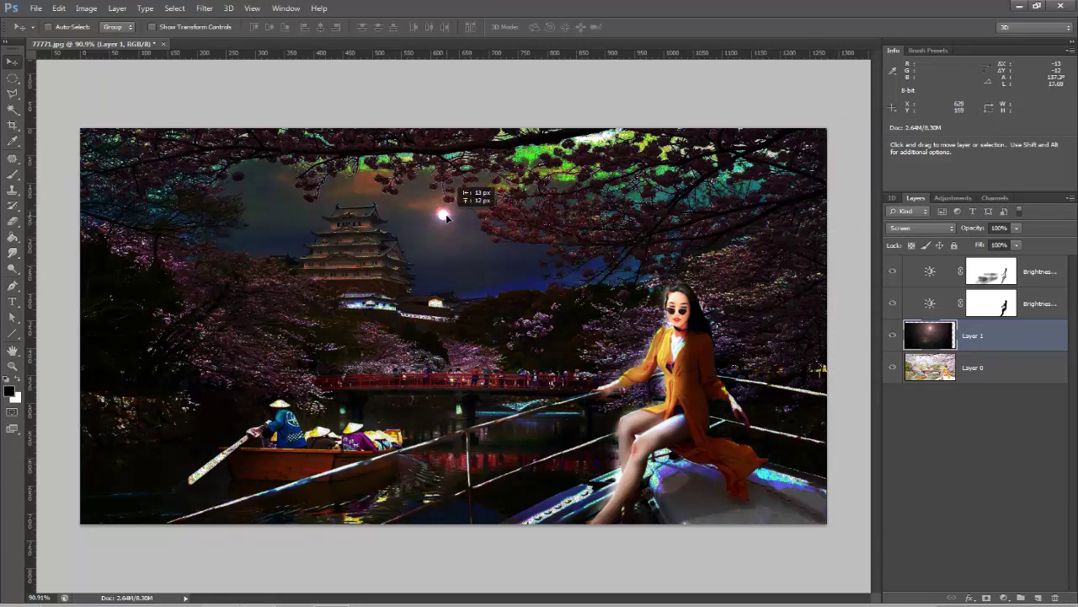
pyautogui.moveTo(447, 217)
pyautogui.mouseDown()
pyautogui.moveTo(500, 293)
pyautogui.moveTo(459, 218)
pyautogui.mouseUp()
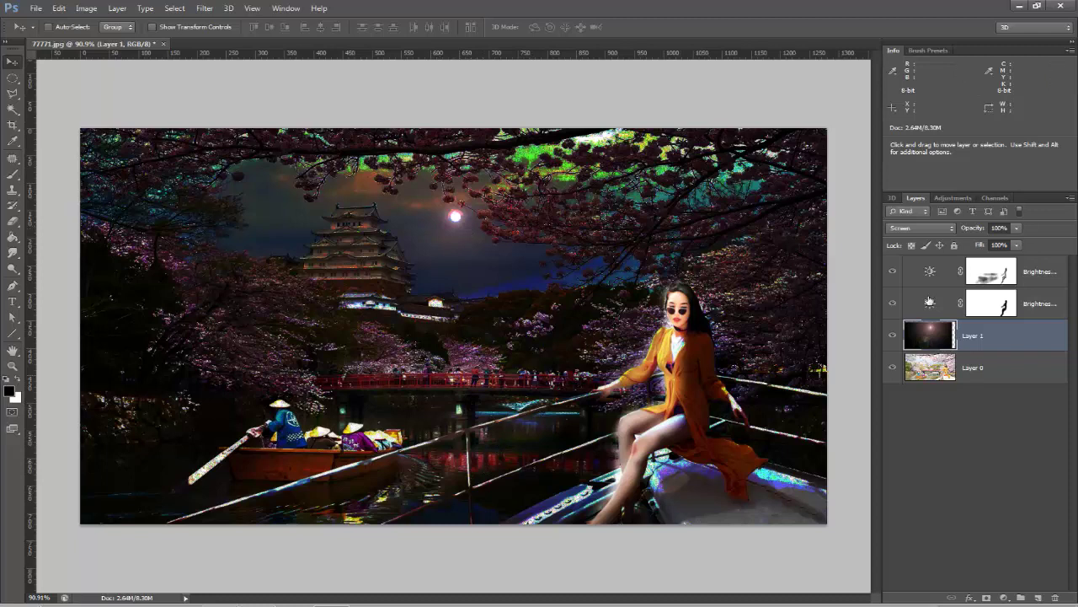
# Step: Target the second Brightness/Contrast mask with a smaller brush at 24% opacity
pyautogui.click(993, 310)
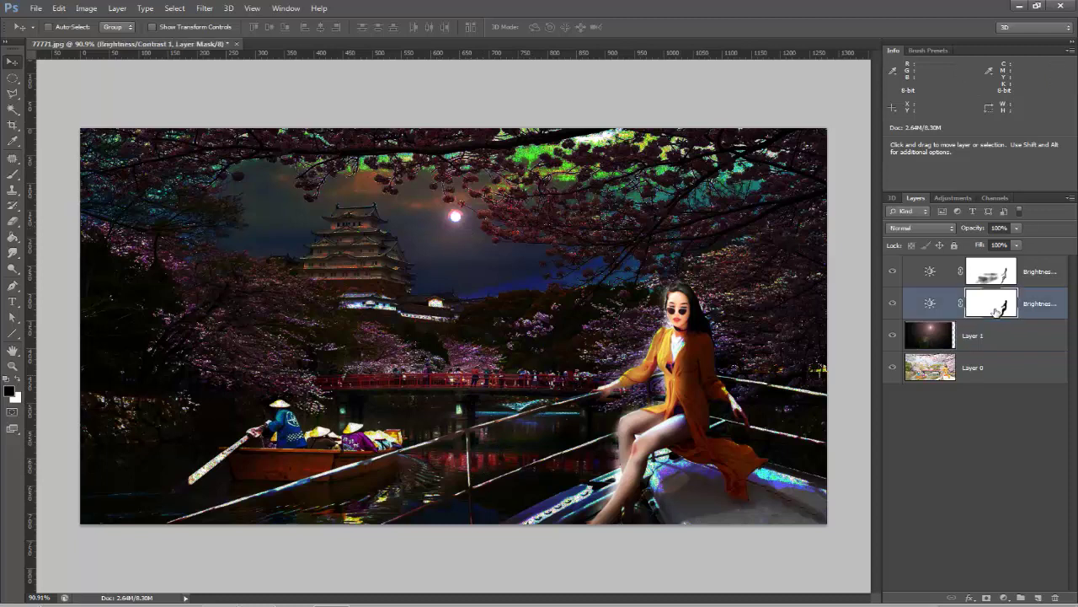
pyautogui.click(12, 175)
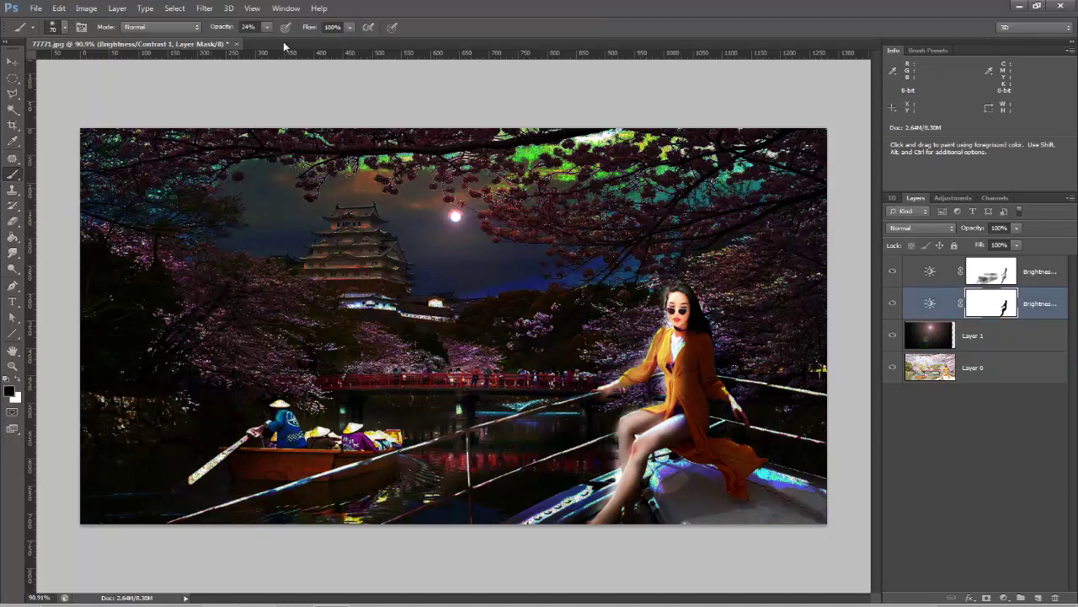
pyautogui.click(265, 28)
pyautogui.click(266, 27)
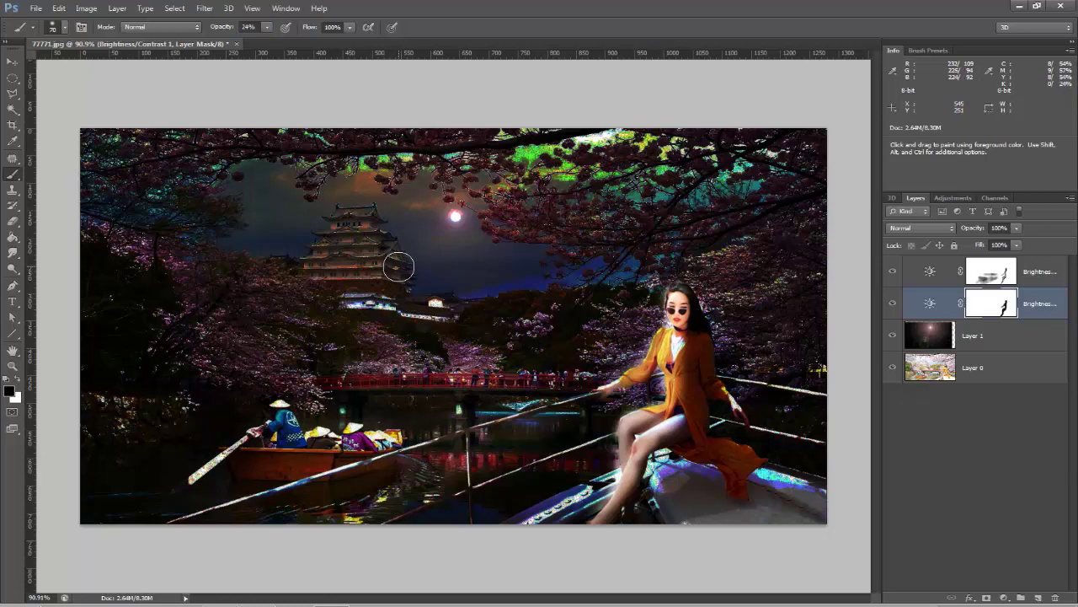
pyautogui.press('[')
pyautogui.press('[')
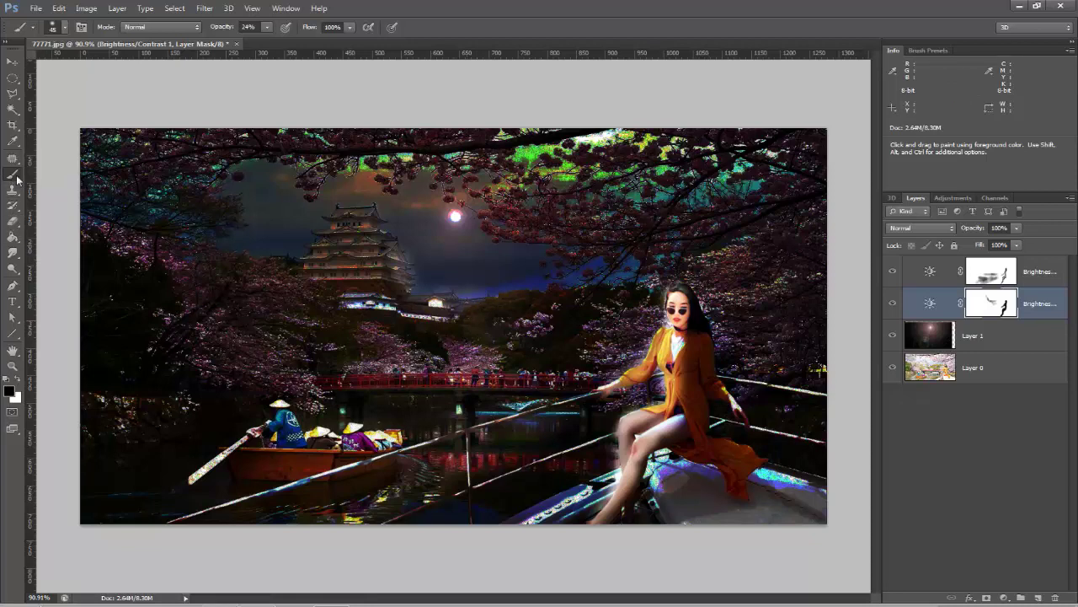
# Step: Set the Dodge tool to 34% exposure on Shadows and select Layer 0
pyautogui.click(12, 272)
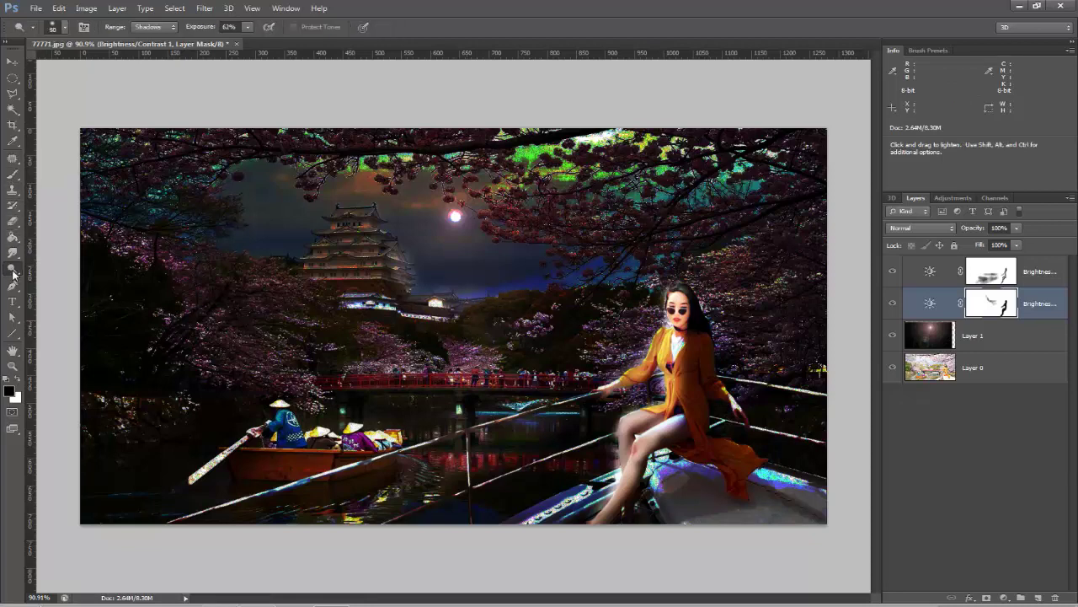
pyautogui.click(248, 28)
pyautogui.moveTo(233, 40); pyautogui.dragTo(230, 40)
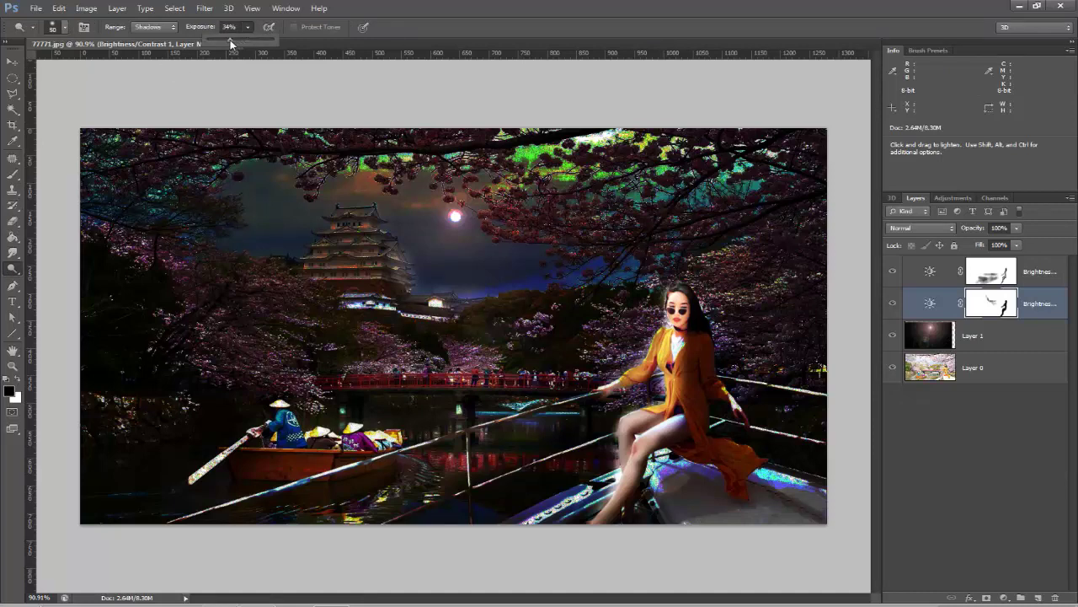
pyautogui.click(159, 31)
pyautogui.click(153, 40)
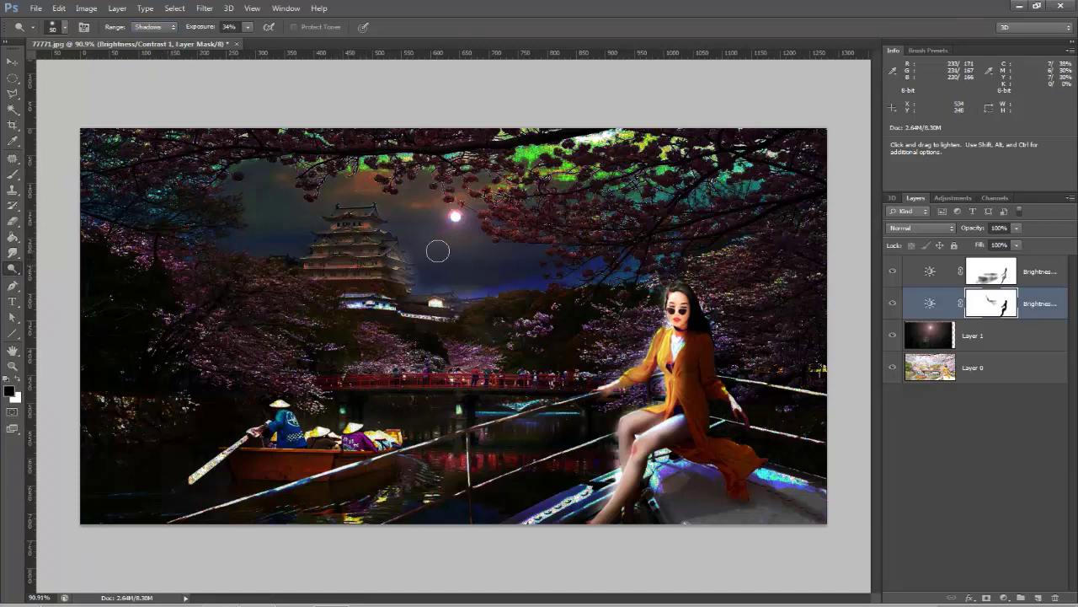
pyautogui.click(951, 369)
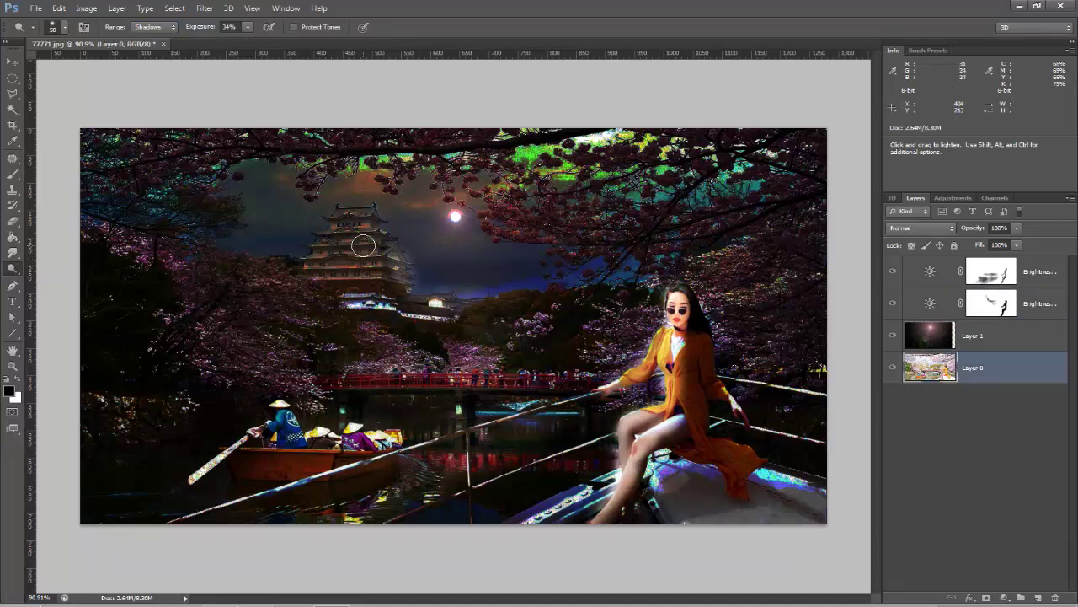
# Step: Burn over the castle top and nearby trees, then dodge the castle's lower tiers
pyautogui.hotkey('shift', 'o')
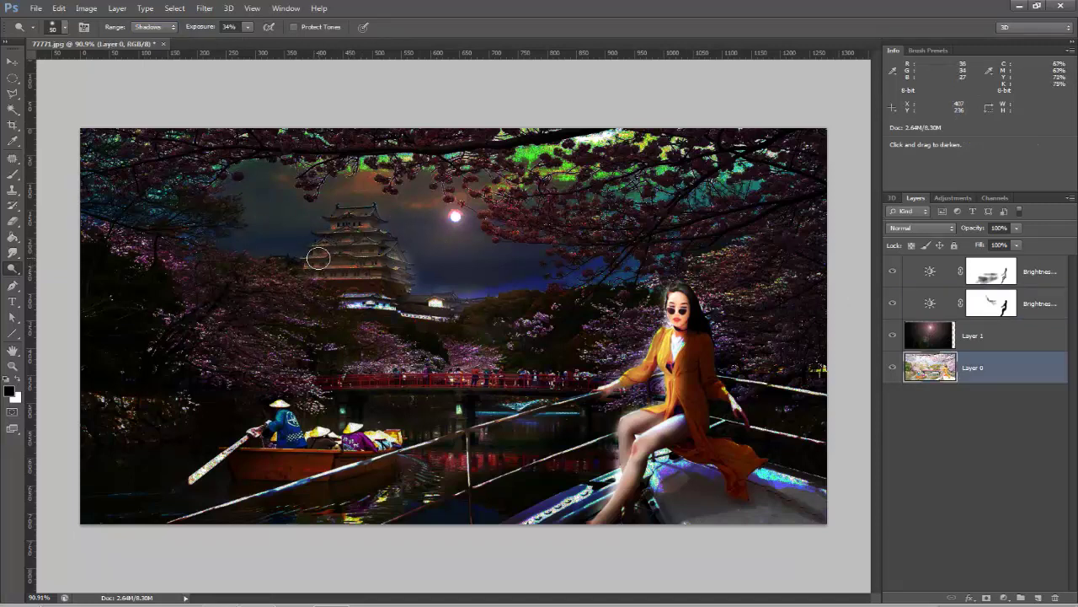
pyautogui.moveTo(363, 268)
pyautogui.mouseDown()
pyautogui.moveTo(325, 243)
pyautogui.moveTo(374, 255)
pyautogui.moveTo(317, 272)
pyautogui.moveTo(340, 274)
pyautogui.moveTo(367, 232)
pyautogui.moveTo(352, 219)
pyautogui.mouseUp()
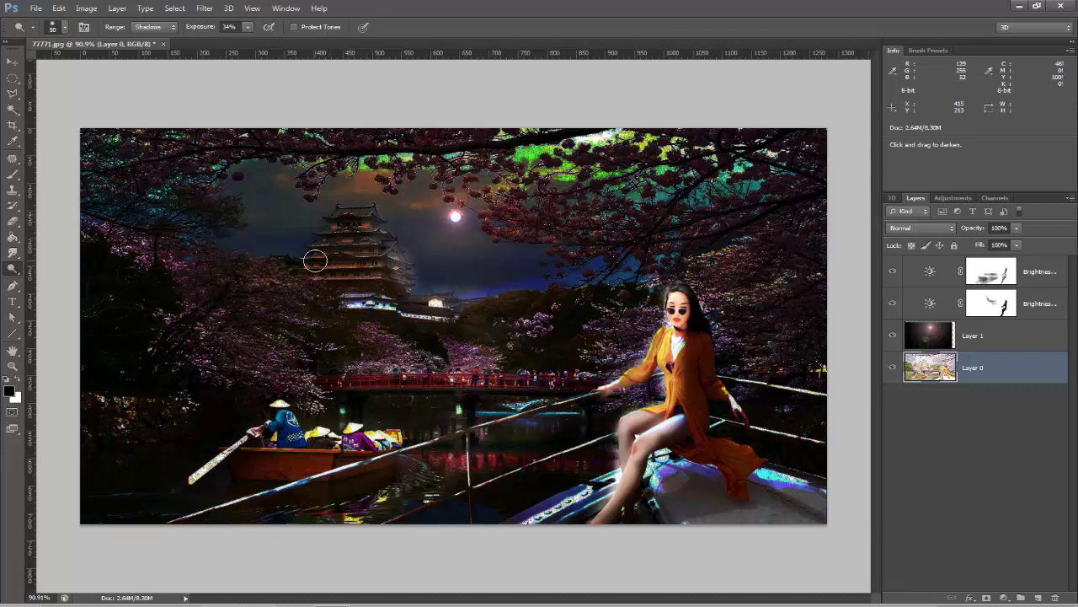
pyautogui.moveTo(345, 215)
pyautogui.mouseDown()
pyautogui.moveTo(302, 282)
pyautogui.moveTo(371, 214)
pyautogui.moveTo(367, 263)
pyautogui.mouseUp()
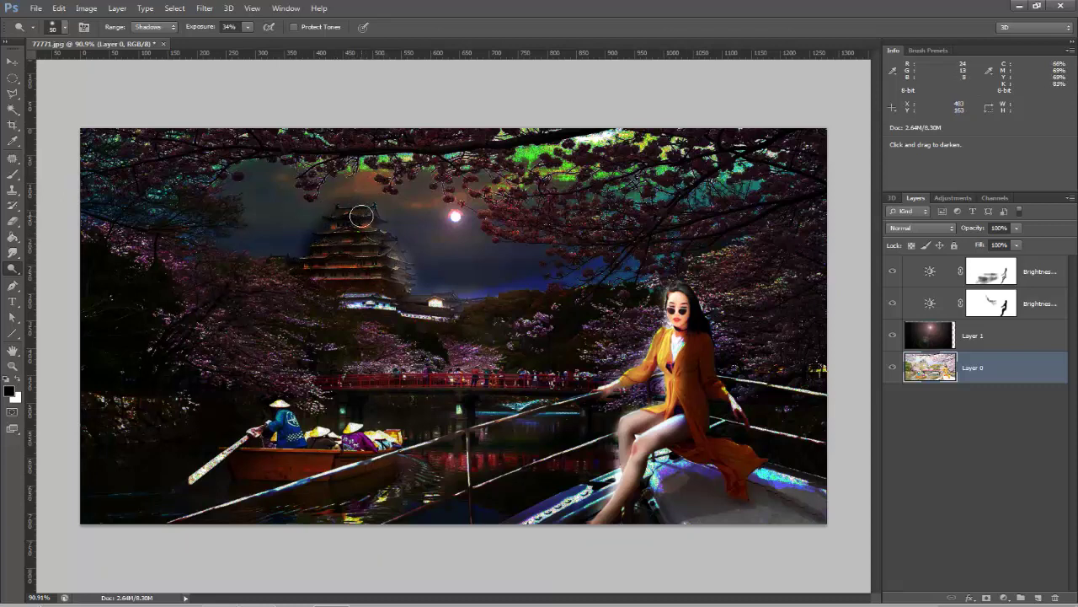
pyautogui.moveTo(368, 264); pyautogui.dragTo(329, 272)
pyautogui.hotkey('shift', 'o')
pyautogui.moveTo(411, 310)
pyautogui.mouseDown()
pyautogui.moveTo(420, 326)
pyautogui.moveTo(407, 313)
pyautogui.mouseUp()
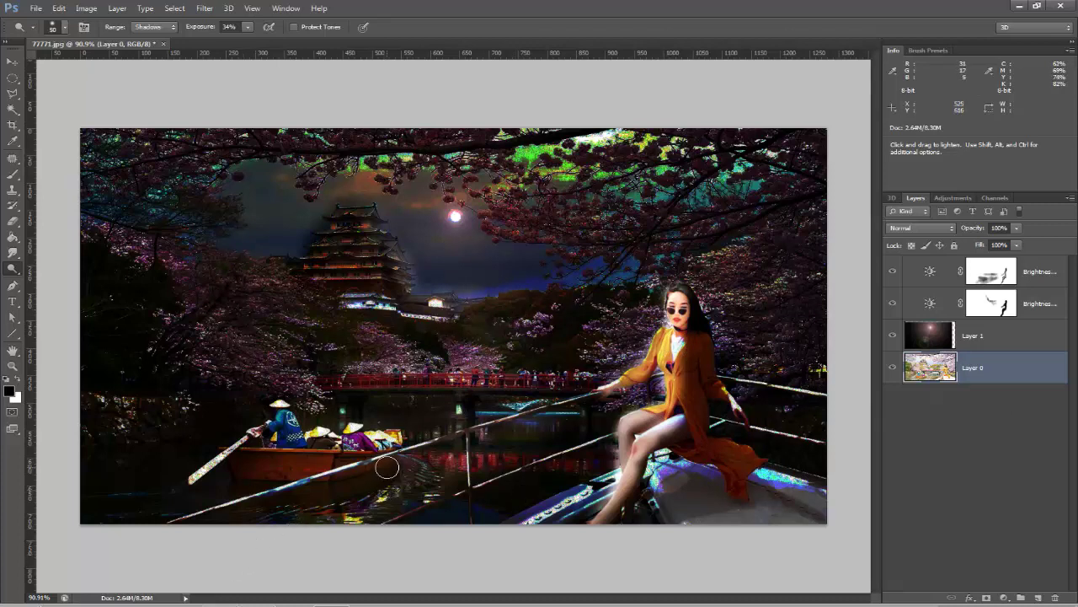
# Step: Brush the Brightness/Contrast 1 mask to brighten the bridge water and a beam below the moon
pyautogui.click(13, 174)
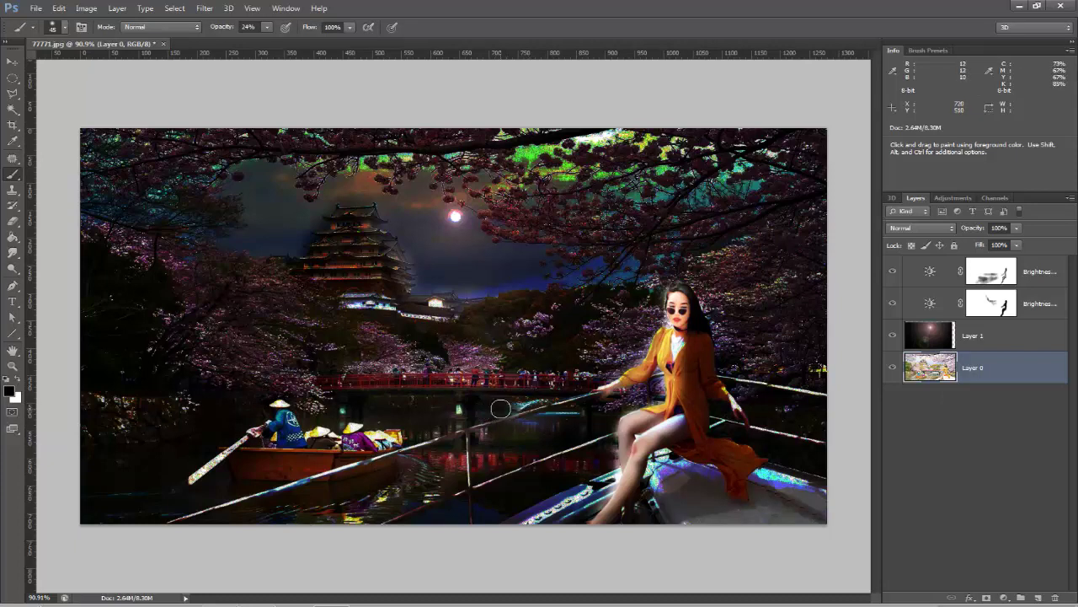
pyautogui.click(989, 312)
pyautogui.moveTo(502, 401)
pyautogui.mouseDown()
pyautogui.moveTo(509, 426)
pyautogui.moveTo(541, 420)
pyautogui.moveTo(487, 414)
pyautogui.mouseUp()
pyautogui.moveTo(487, 328)
pyautogui.mouseDown()
pyautogui.moveTo(474, 305)
pyautogui.moveTo(488, 312)
pyautogui.moveTo(478, 268)
pyautogui.mouseUp()
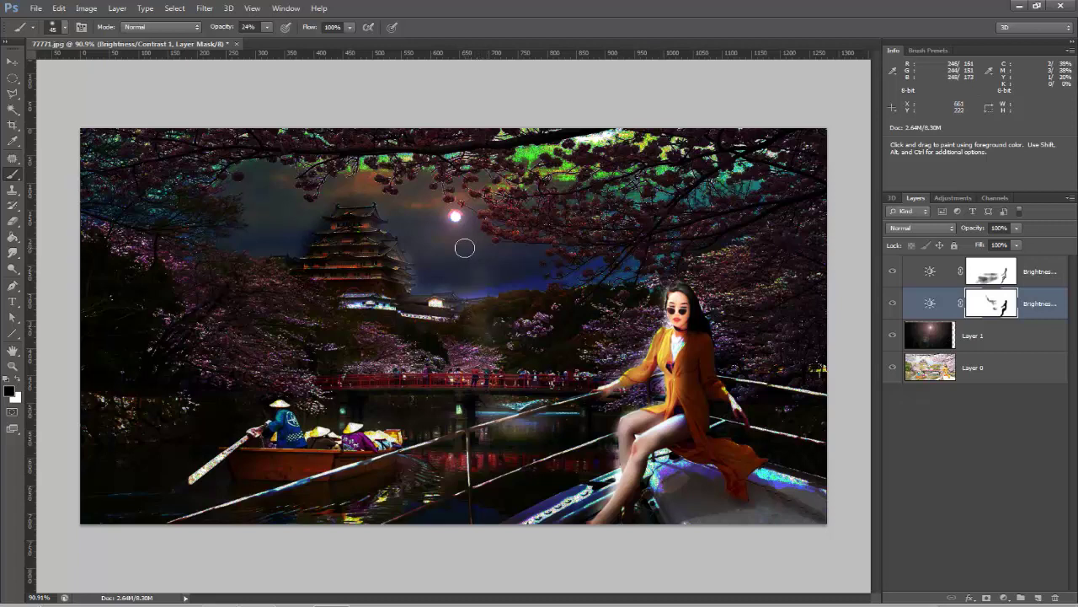
pyautogui.moveTo(460, 233)
pyautogui.mouseDown()
pyautogui.moveTo(489, 325)
pyautogui.moveTo(460, 246)
pyautogui.moveTo(474, 341)
pyautogui.moveTo(448, 244)
pyautogui.moveTo(464, 325)
pyautogui.mouseUp()
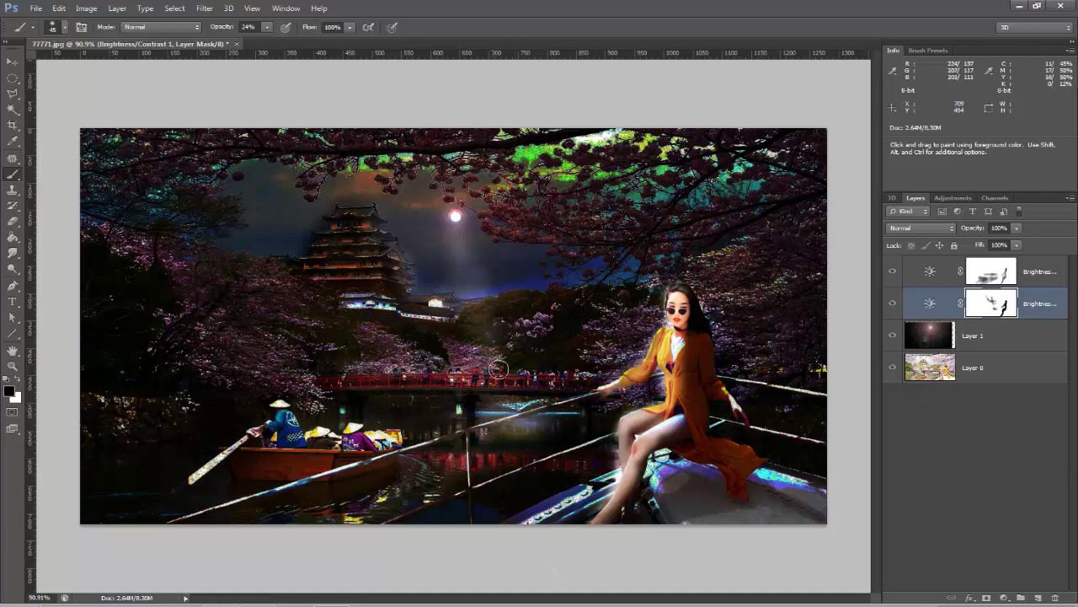
pyautogui.moveTo(468, 229); pyautogui.dragTo(469, 278)
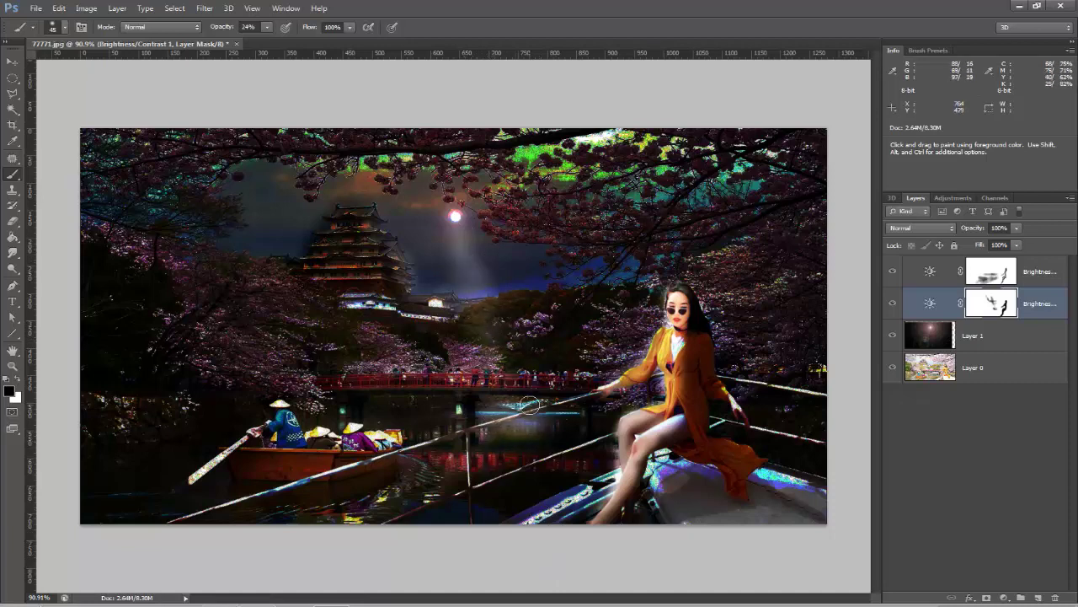